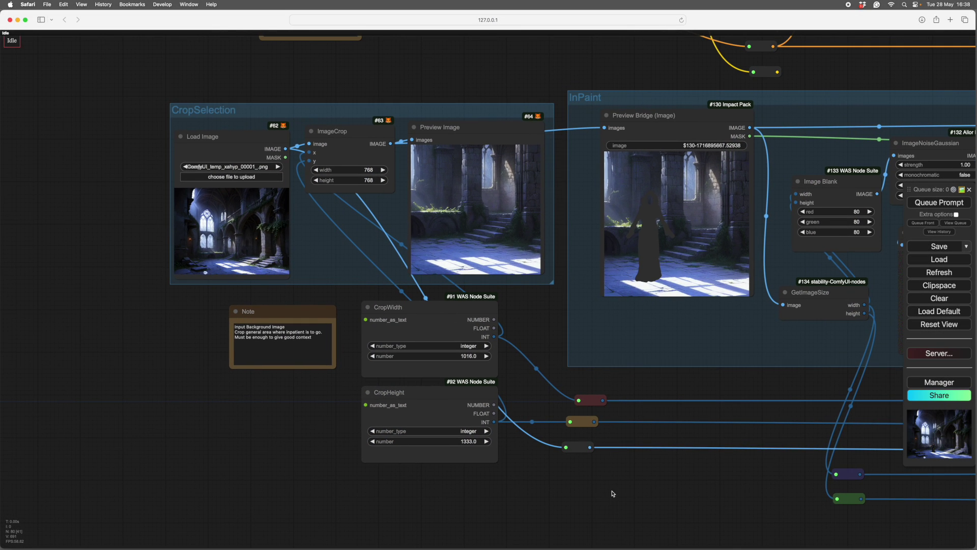
- Examine the background image loaded in the CropSelection group's Load Image node
left_click_drag(532, 504, 615, 502)
mouse_move(451, 440)
left_mouse_down()
mouse_move(453, 479)
mouse_move(463, 451)
mouse_move(440, 445)
left_mouse_up()
scroll(441, 445, "up", 5)
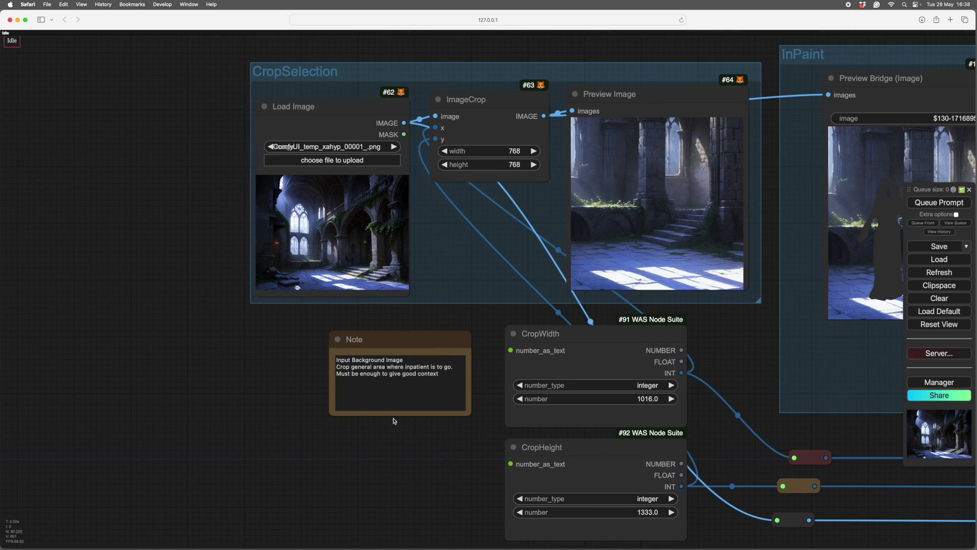
left_click_drag(290, 353, 312, 399)
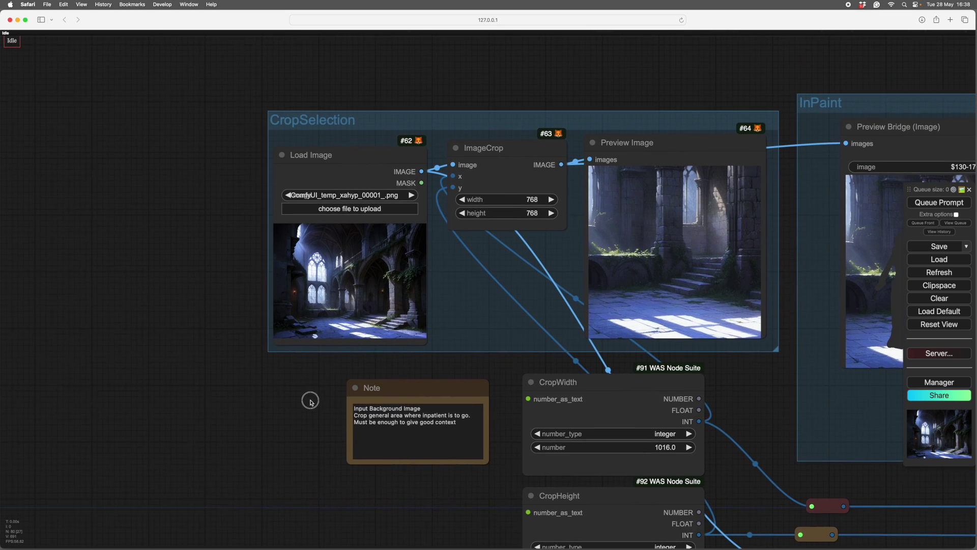
scroll(312, 410, "up", 6)
scroll(312, 410, "up", 1)
left_click_drag(411, 329, 415, 478)
scroll(415, 478, "up", 3)
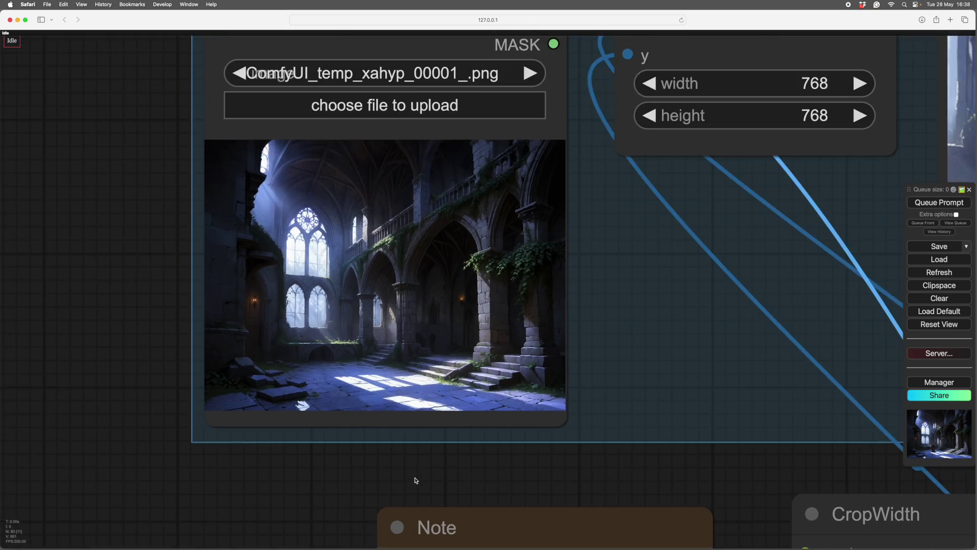
left_click_drag(354, 467, 297, 484)
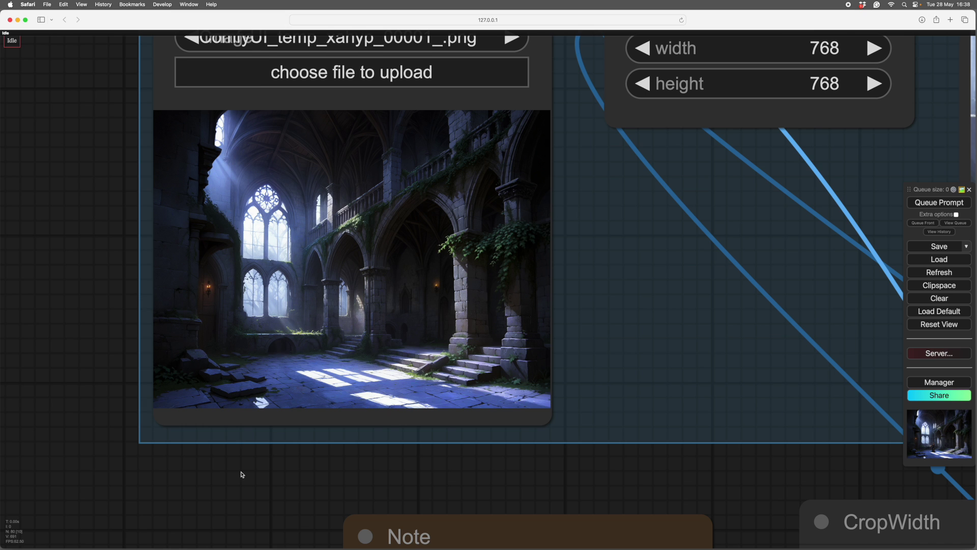
left_click_drag(260, 500, 230, 511)
left_click_drag(358, 498, 346, 514)
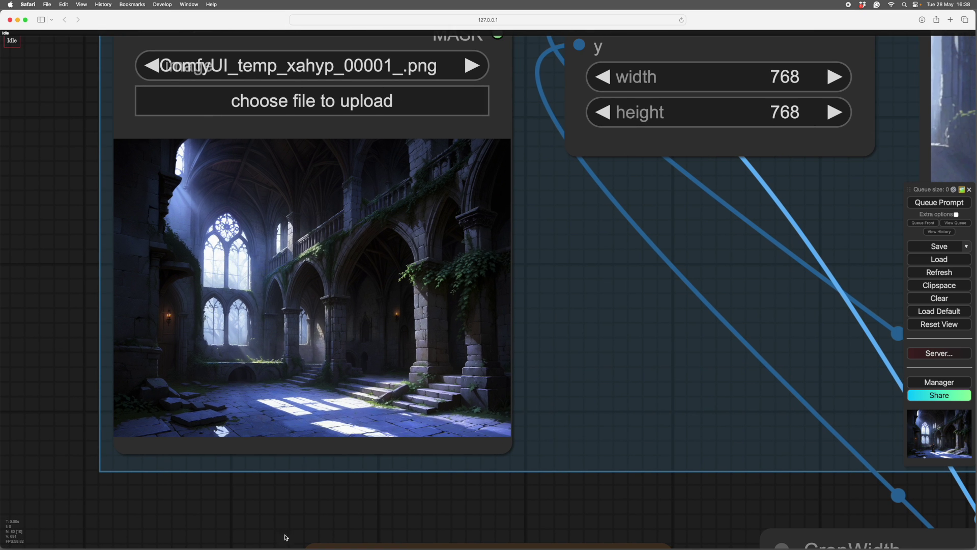
scroll(285, 536, "left", 5)
scroll(285, 536, "up", 1)
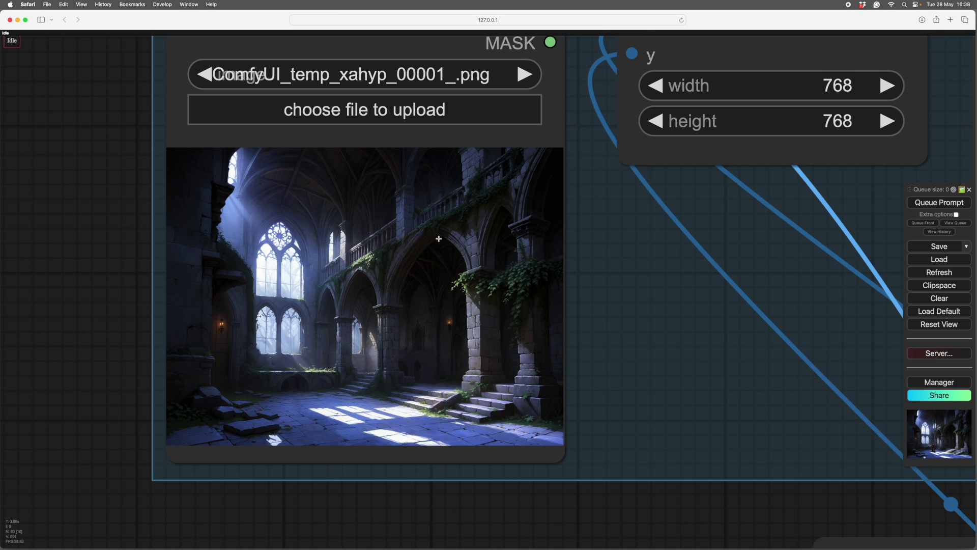
scroll(361, 526, "right", 2)
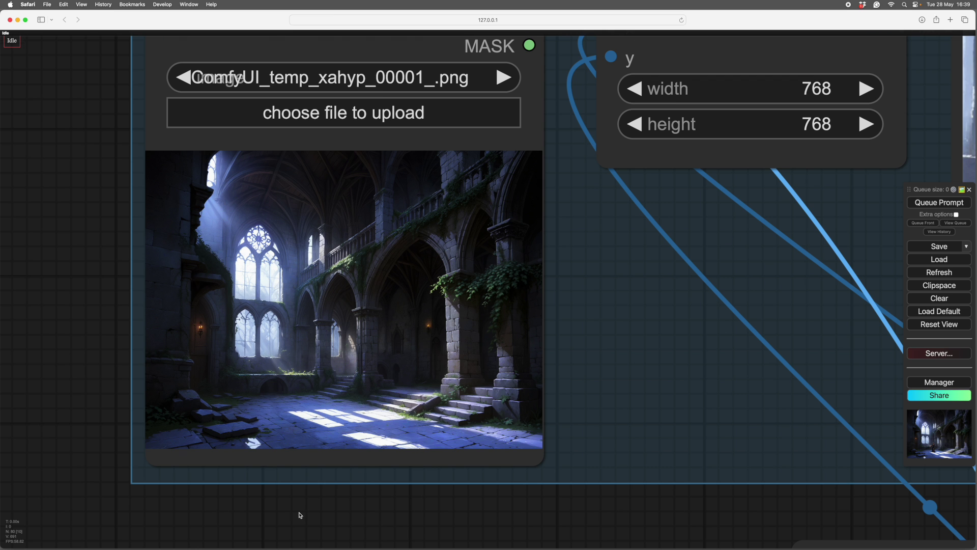
- Review the two CLIP Text Encode prompt nodes and the note about prompting the inpaint before the background
scroll(300, 515, "down", 5)
left_click_drag(274, 530, 321, 477)
scroll(384, 512, "down", 5)
left_click_drag(435, 499, 421, 497)
left_click_drag(187, 264, 152, 305)
left_click_drag(330, 188, 215, 242)
scroll(215, 242, "up", 8)
scroll(215, 241, "right", 4)
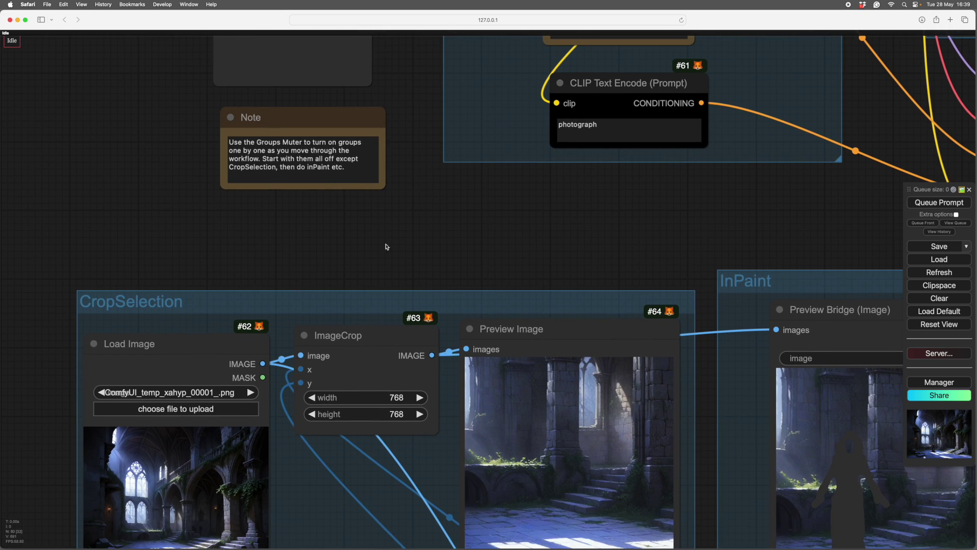
scroll(299, 241, "up", 5)
scroll(298, 241, "right", 8)
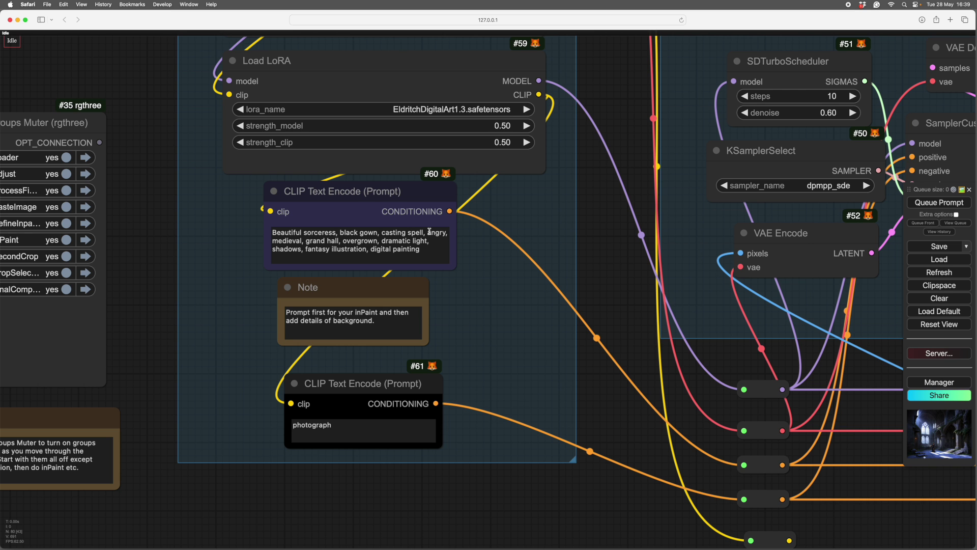
scroll(562, 265, "down", 5)
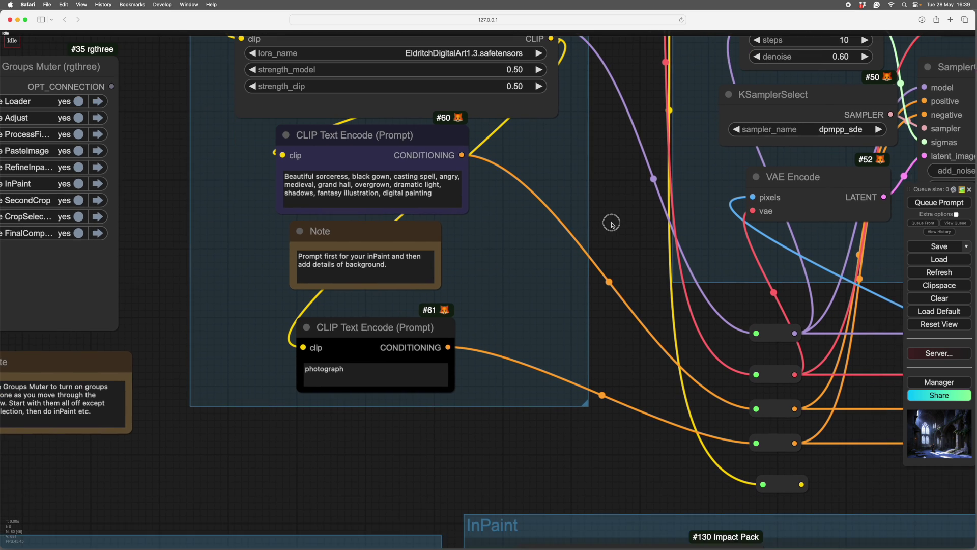
scroll(620, 236, "up", 3)
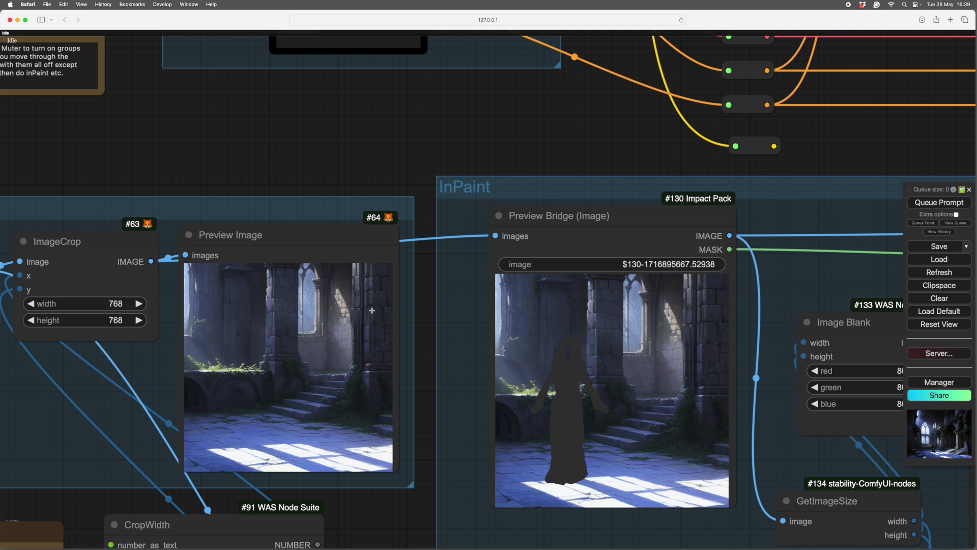
- Examine the crop preview, the background note and the layout of the CropSelection and InPaint groups
left_click_drag(371, 131, 420, 58)
left_click_drag(406, 494, 729, 357)
left_click_drag(343, 352, 336, 348)
left_click_drag(352, 490, 368, 485)
scroll(428, 498, "down", 5)
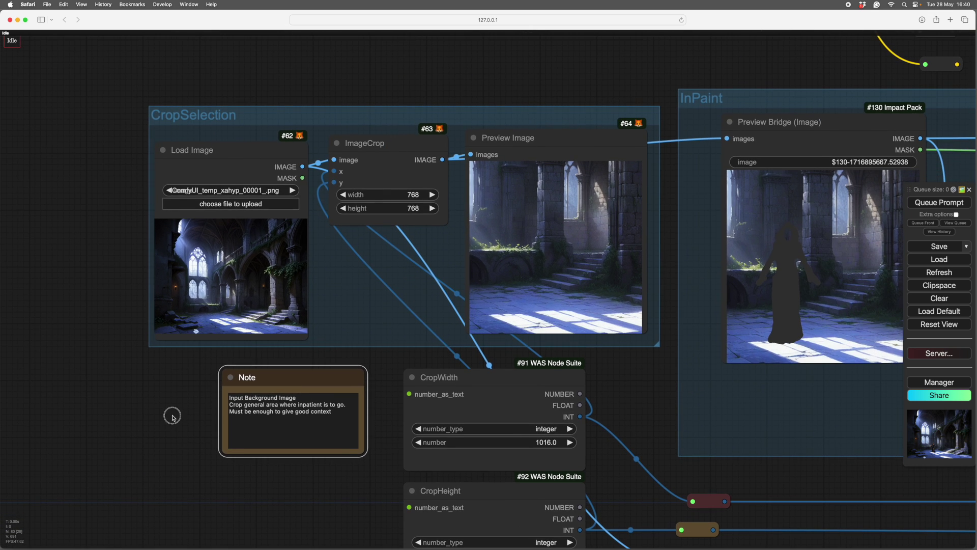
left_click_drag(172, 417, 182, 452)
scroll(272, 461, "up", 2)
scroll(272, 460, "down", 3)
left_click_drag(592, 441, 502, 548)
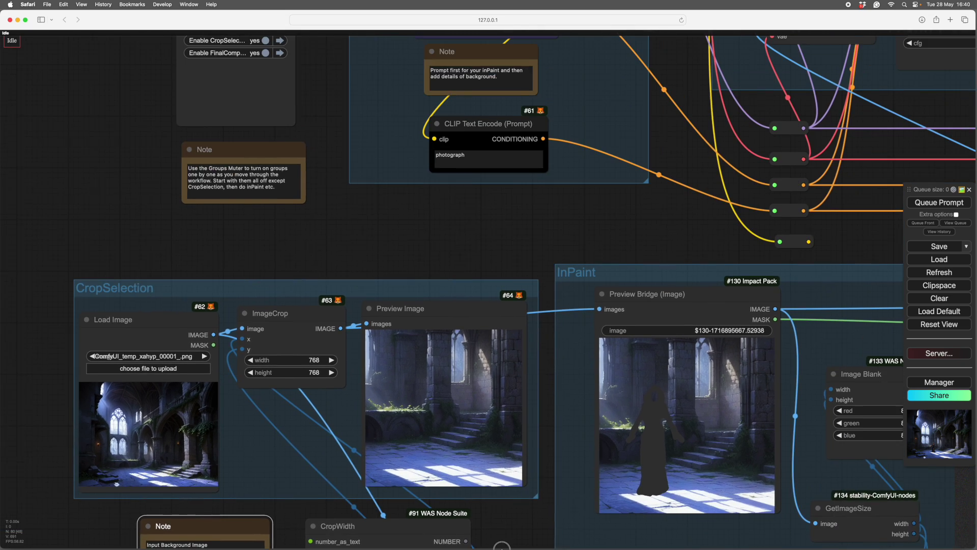
left_click_drag(523, 253, 345, 46)
left_click_drag(319, 519, 321, 498)
scroll(320, 511, "down", 3)
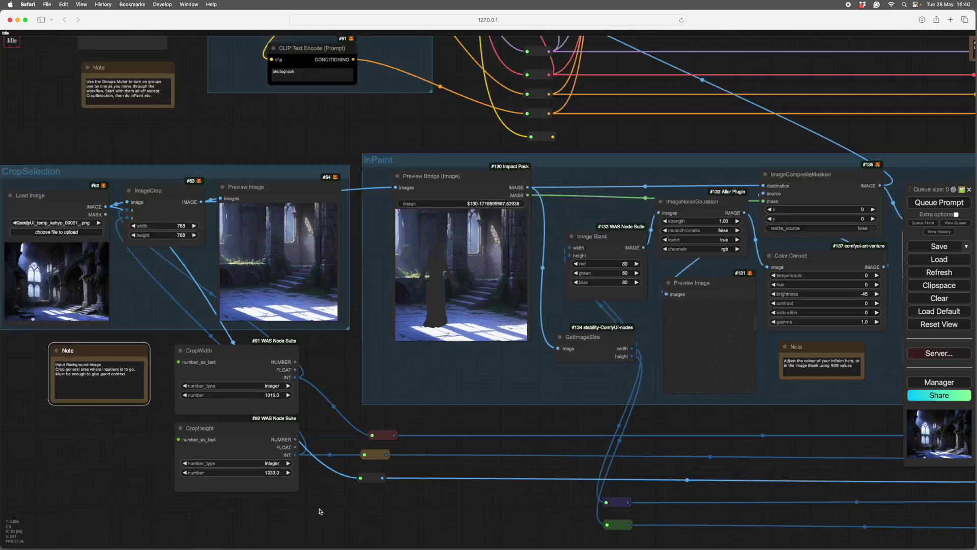
scroll(320, 511, "down", 3)
- Mute every group in the Fast Groups Muter except CropSelection, and jump to the CropSelection group
left_click_drag(129, 234, 242, 308)
scroll(242, 307, "up", 6)
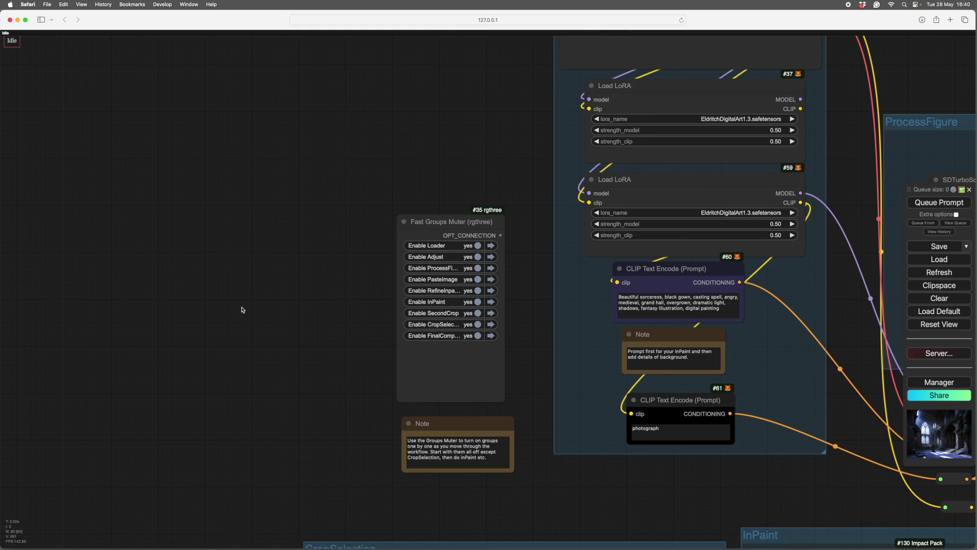
scroll(549, 439, "up", 4)
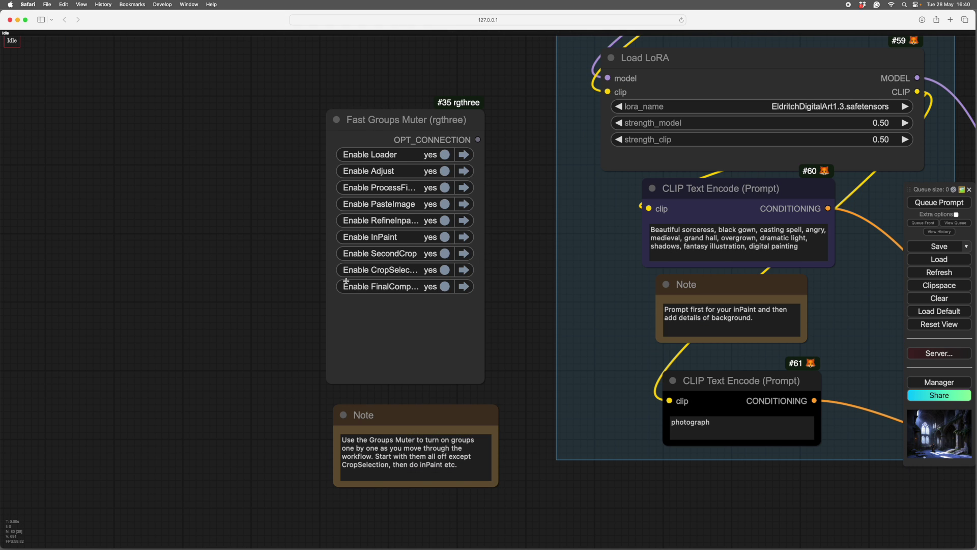
left_click_drag(446, 293, 444, 157)
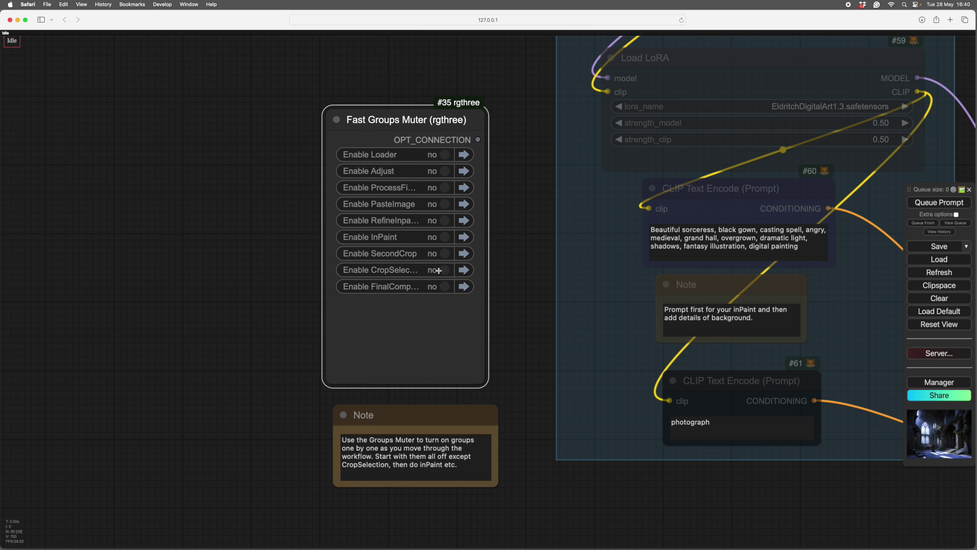
left_click(463, 270)
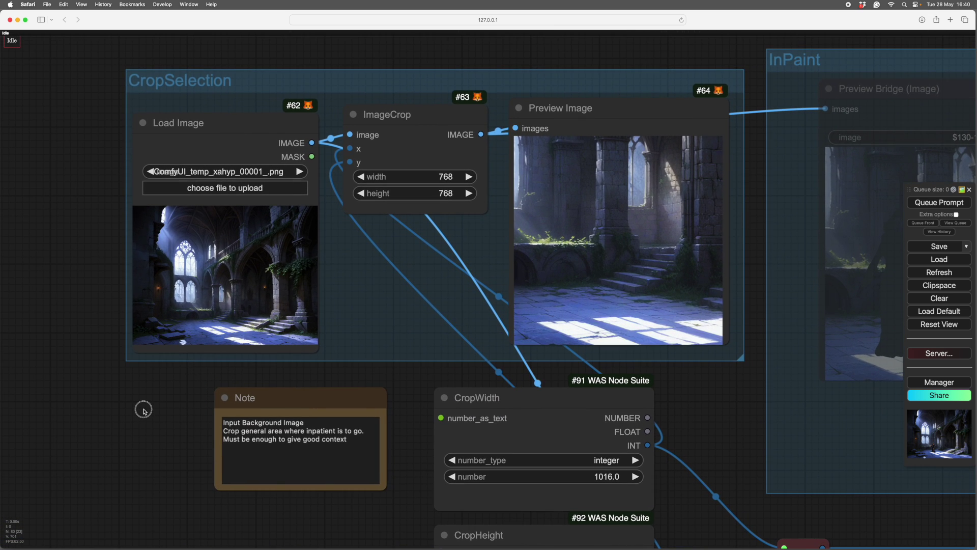
- Compare the loaded background image with its cropped preview in the CropSelection group
scroll(141, 411, "up", 3)
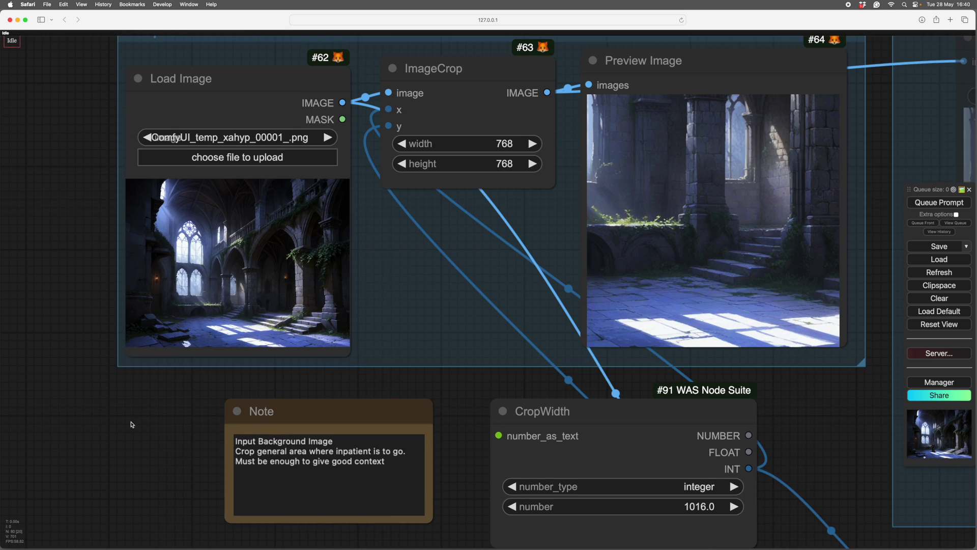
left_click_drag(131, 425, 133, 495)
left_click_drag(469, 498, 470, 500)
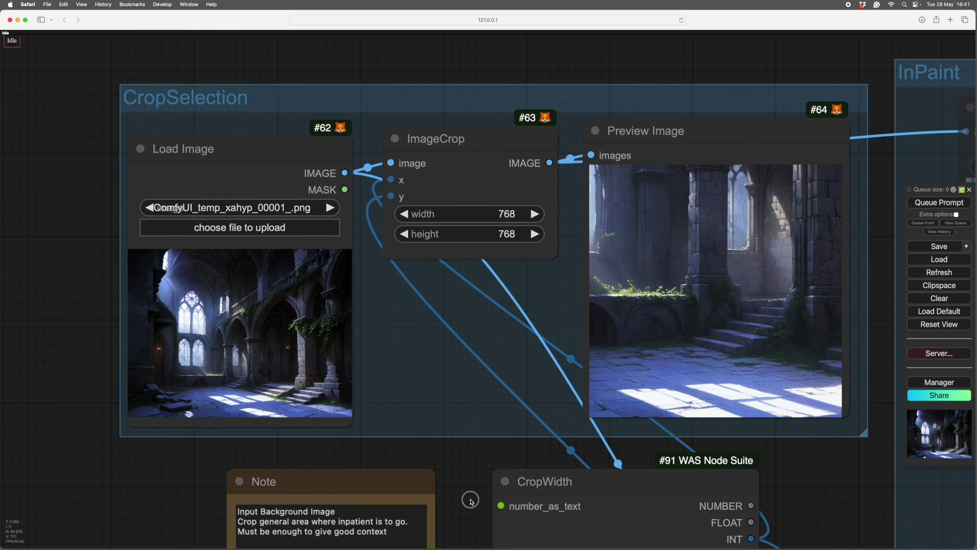
left_click_drag(469, 478, 461, 462)
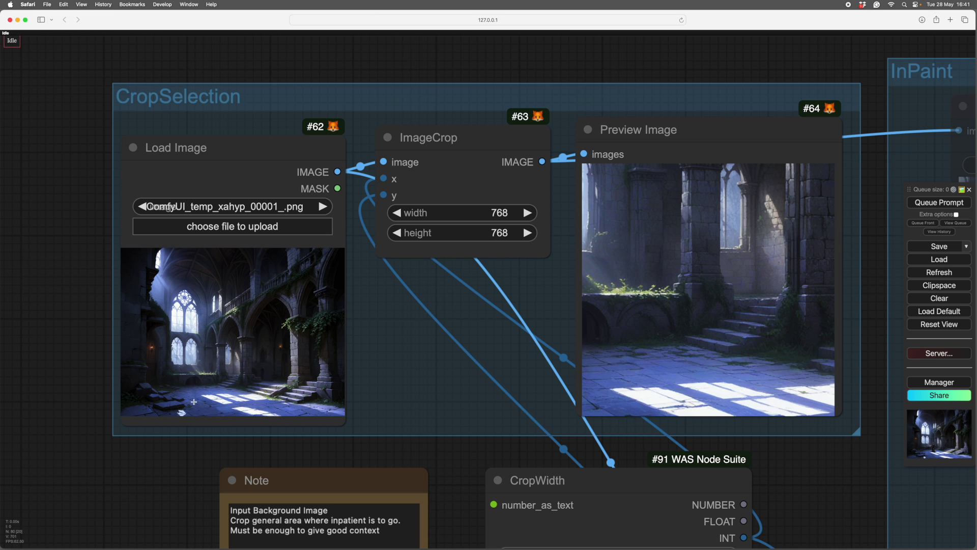
left_click_drag(481, 453, 316, 436)
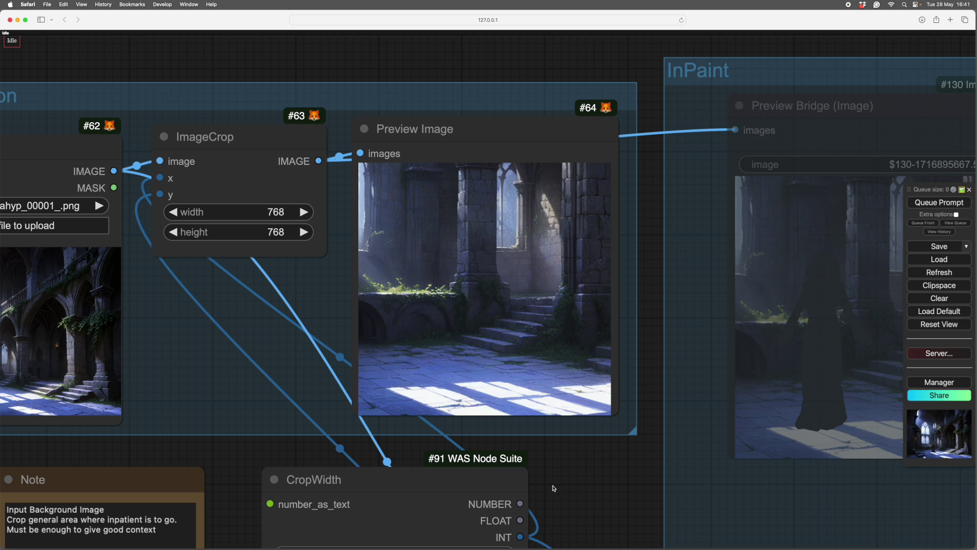
left_click_drag(563, 476, 577, 481)
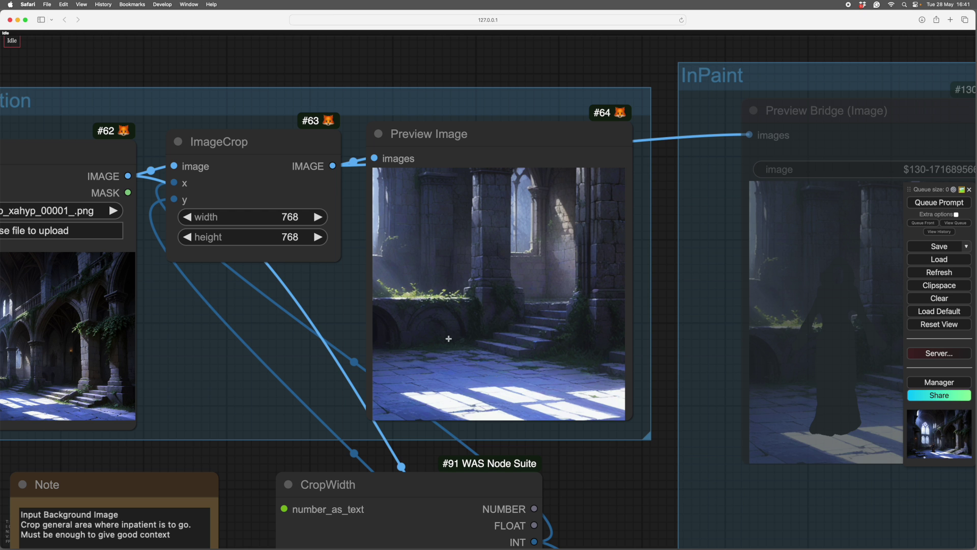
left_click_drag(242, 461, 447, 456)
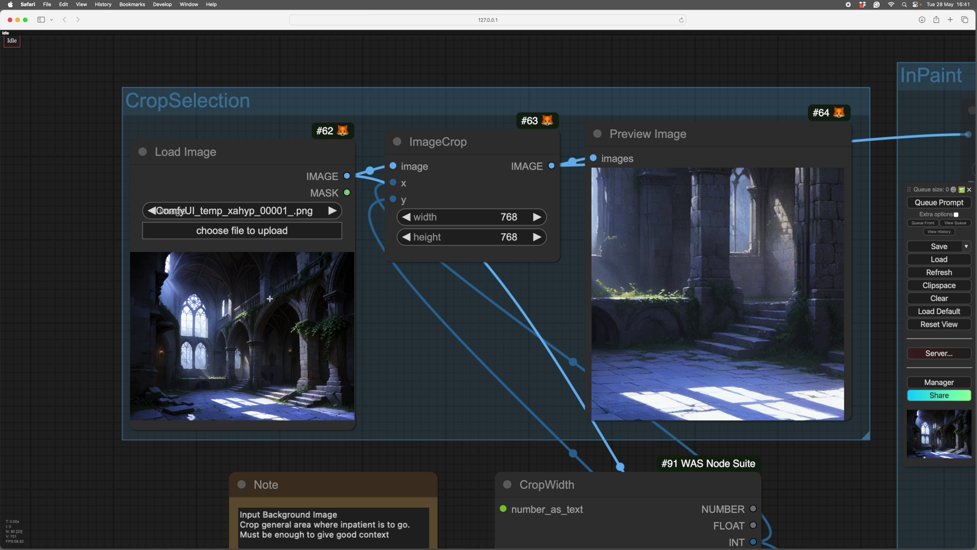
scroll(185, 461, "down", 2)
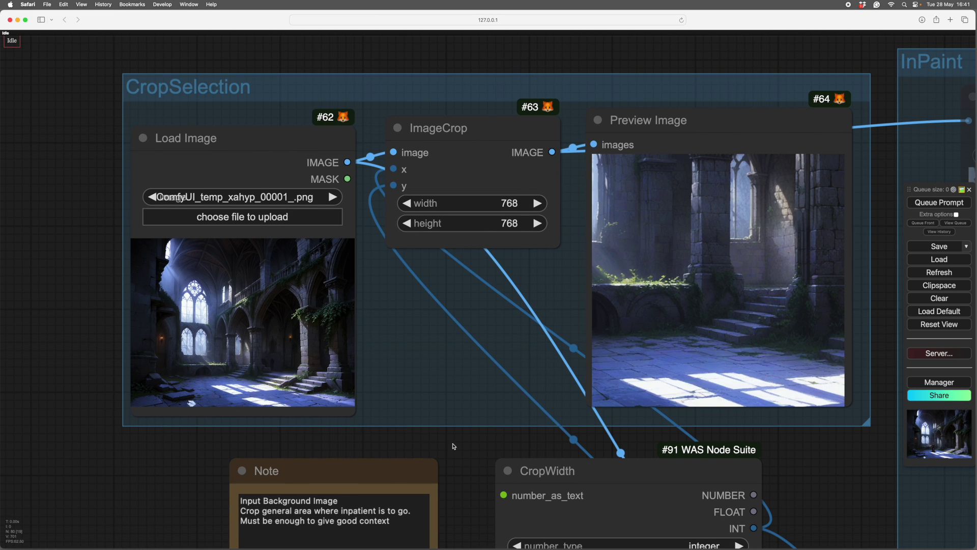
left_click_drag(457, 449, 174, 390)
left_click_drag(261, 400, 246, 438)
- Examine how the CropWidth and CropHeight number nodes feed ImageCrop and position the crop in the preview
scroll(529, 407, "down", 3)
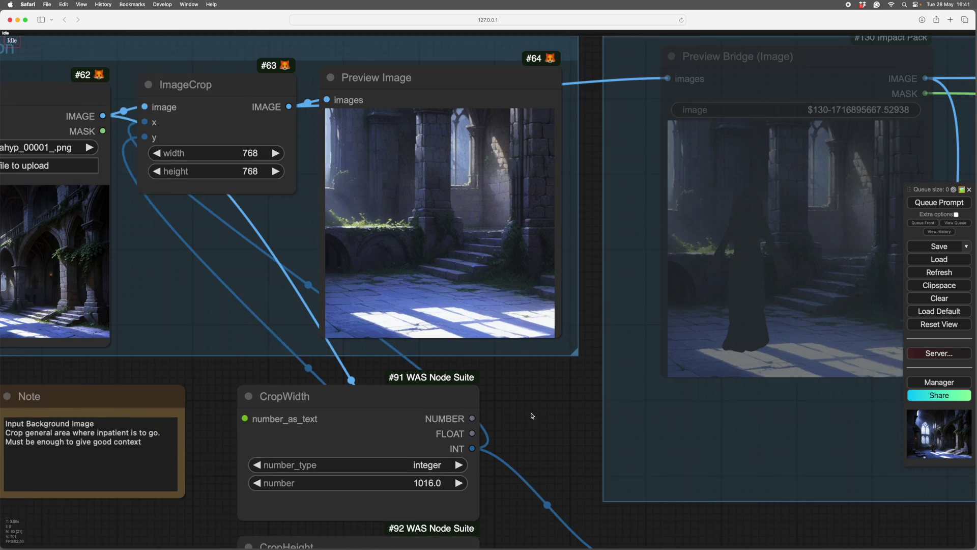
scroll(533, 414, "down", 1)
left_click_drag(539, 419, 502, 349)
left_click_drag(479, 429, 489, 355)
left_click_drag(529, 313, 497, 328)
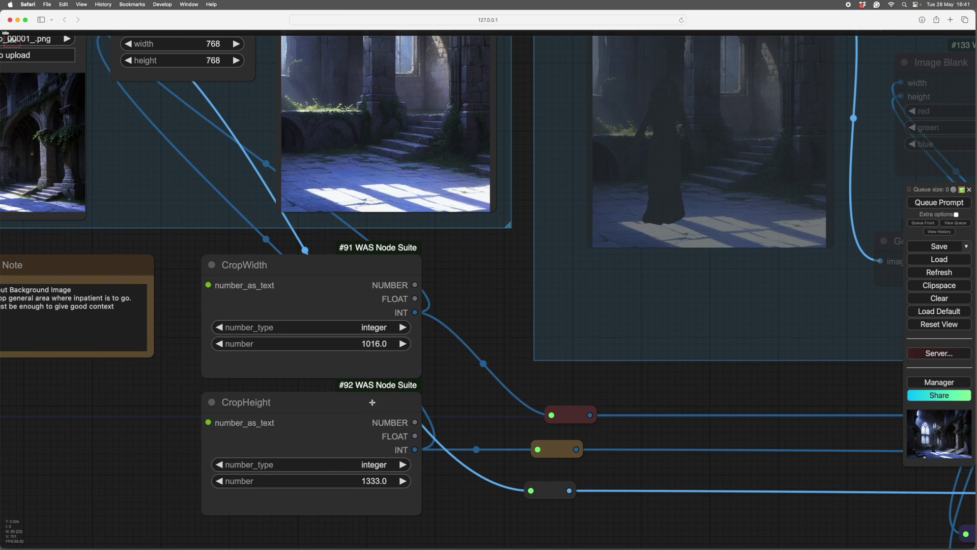
scroll(449, 427, "up", 5)
scroll(435, 402, "up", 3)
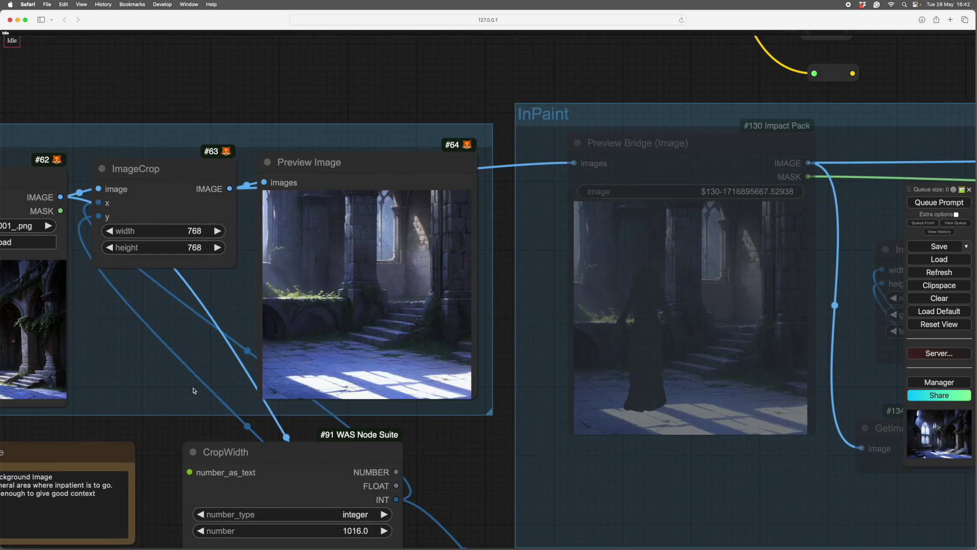
scroll(476, 380, "down", 7)
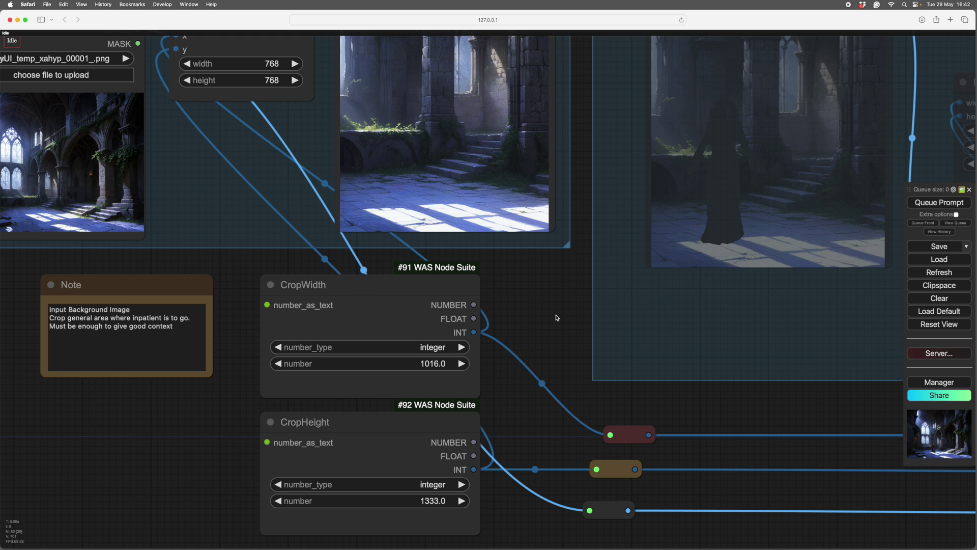
scroll(397, 430, "right", 6)
scroll(397, 430, "up", 5)
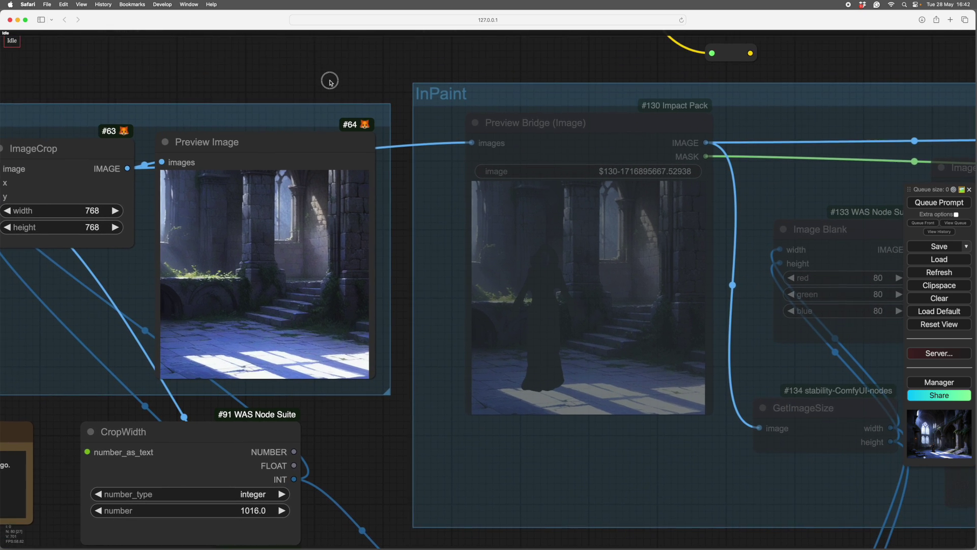
left_click_drag(330, 81, 328, 86)
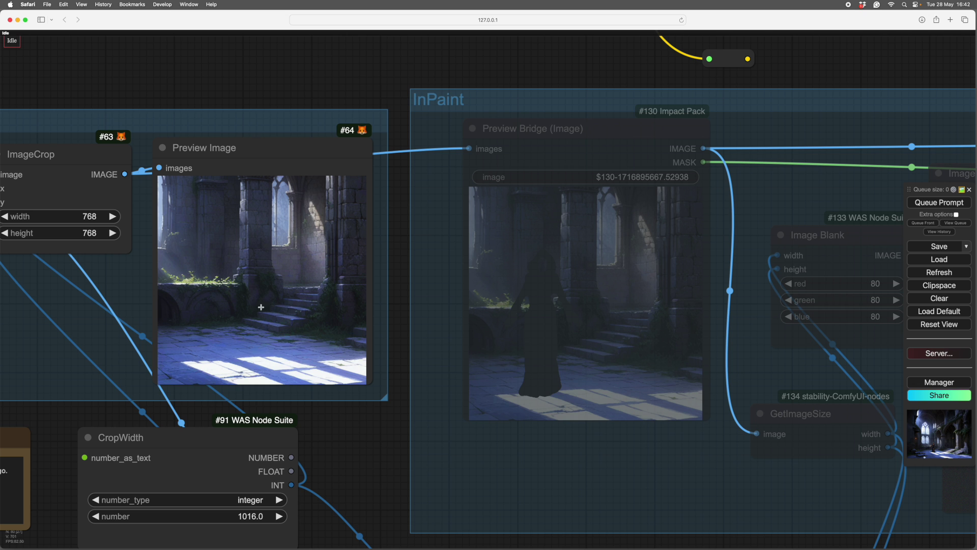
scroll(334, 449, "down", 6)
scroll(335, 449, "left", 2)
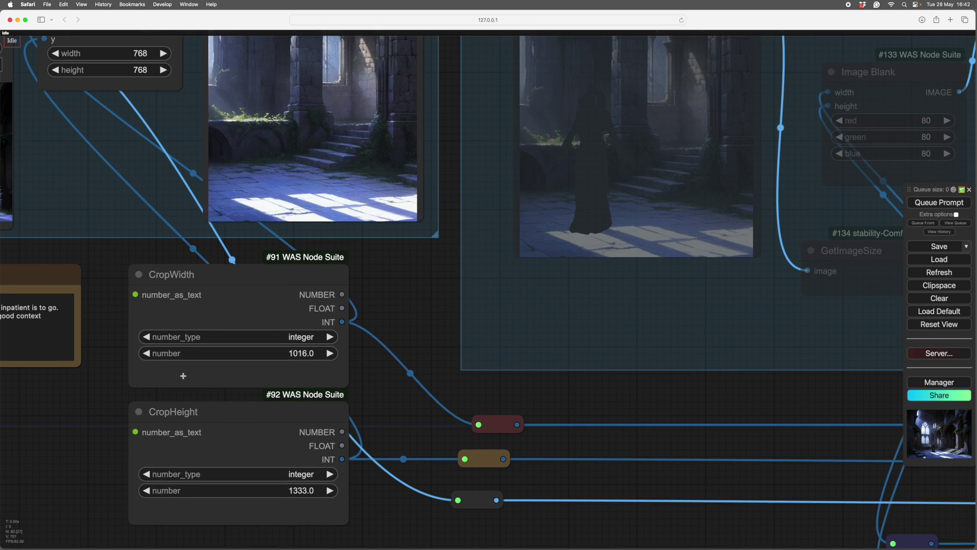
scroll(385, 286, "up", 5)
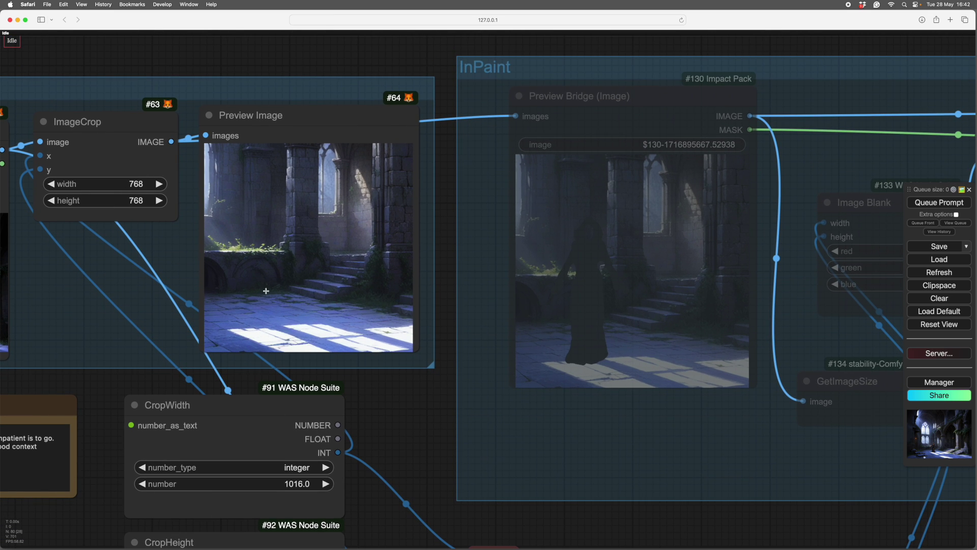
scroll(402, 395, "up", 5)
scroll(312, 129, "left", 12)
scroll(312, 129, "down", 1)
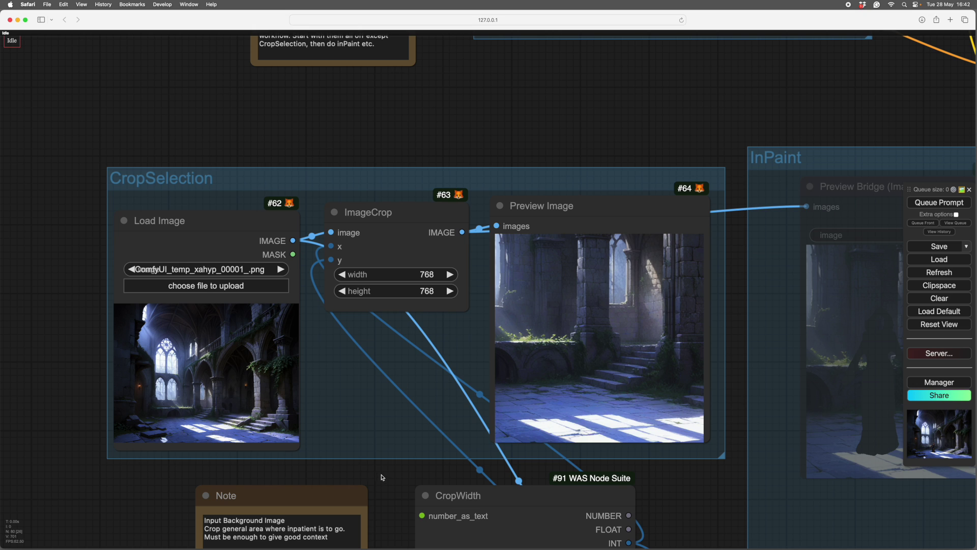
- Enable the InPaint group by setting all of its nodes to Always
scroll(304, 397, "right", 12)
scroll(304, 398, "down", 2)
scroll(363, 466, "right", 9)
scroll(362, 467, "down", 2)
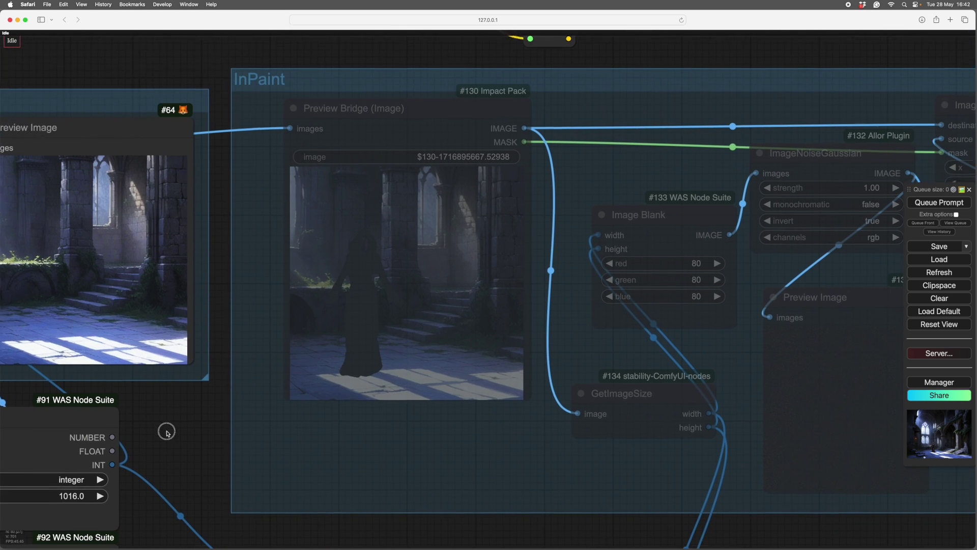
right_click(351, 442)
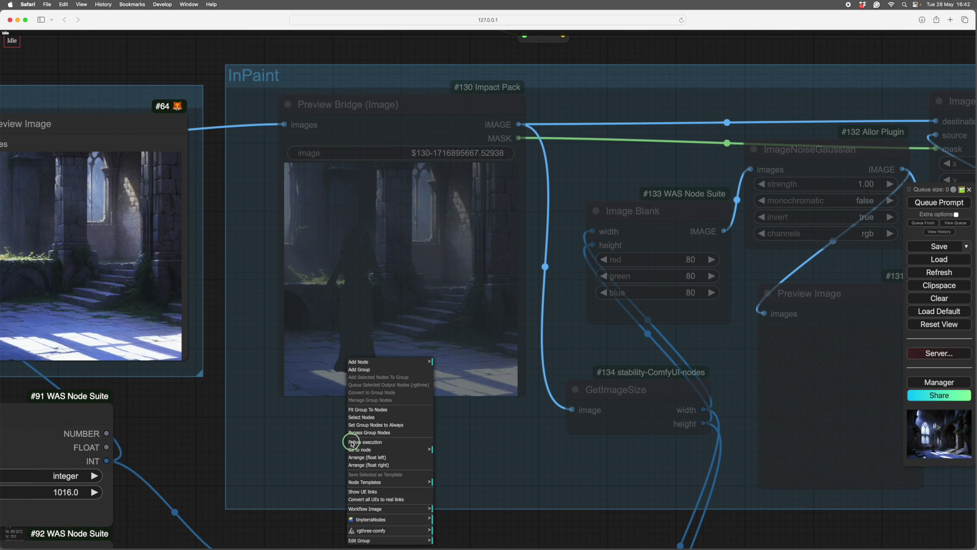
left_click(380, 425)
- Examine the figure mask painted on the cropped background in the InPaint group's Preview Bridge node and the node's mask editing options
scroll(454, 417, "up", 4)
left_click_drag(59, 413, 169, 516)
scroll(238, 478, "up", 2)
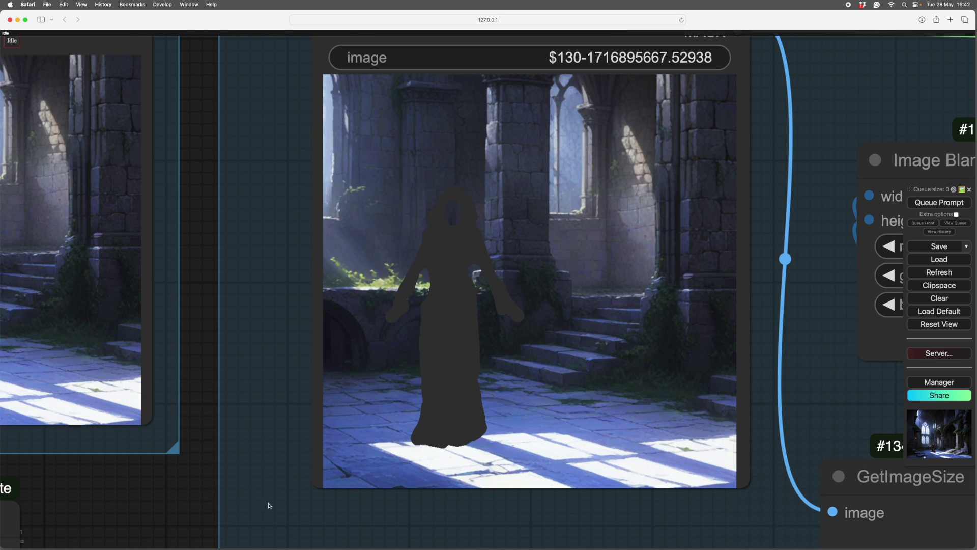
left_click_drag(194, 499, 135, 466)
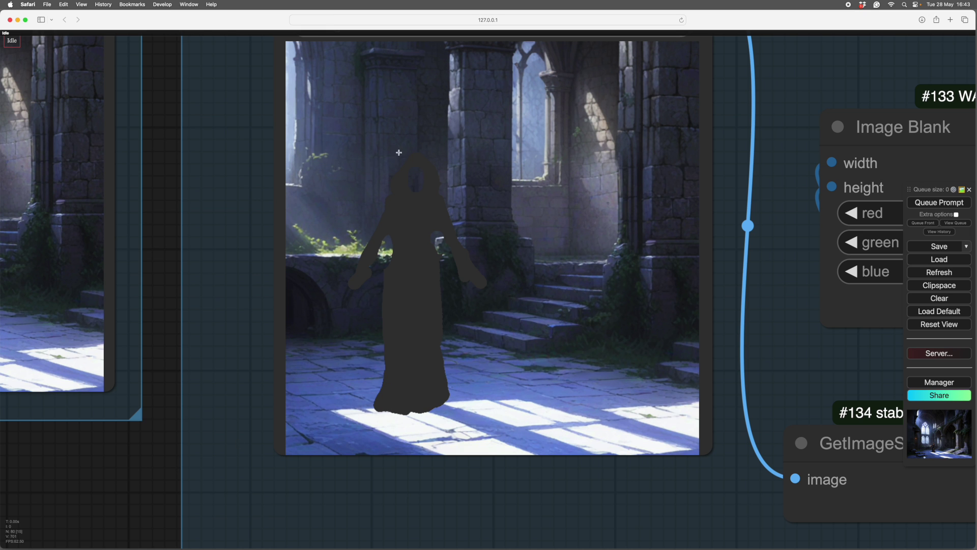
left_click_drag(126, 461, 119, 481)
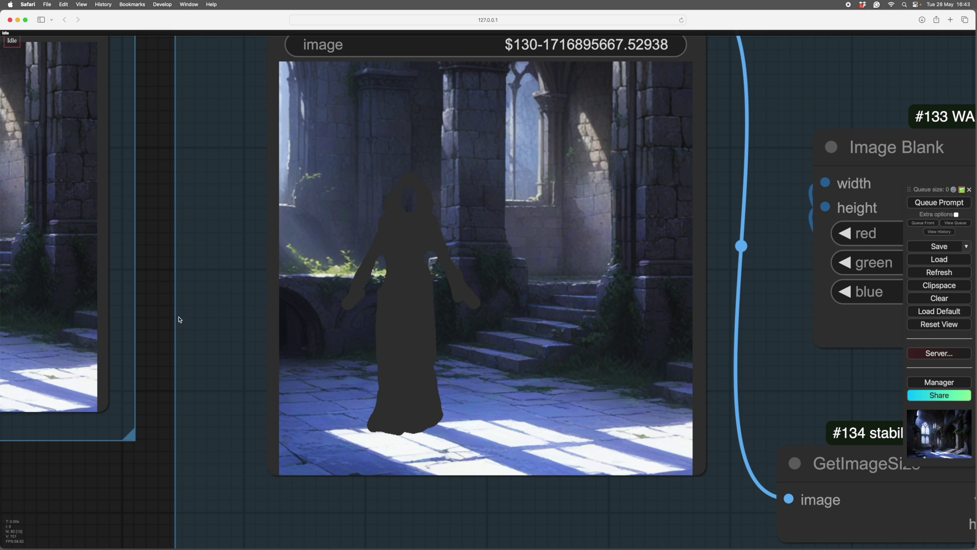
right_click(459, 304)
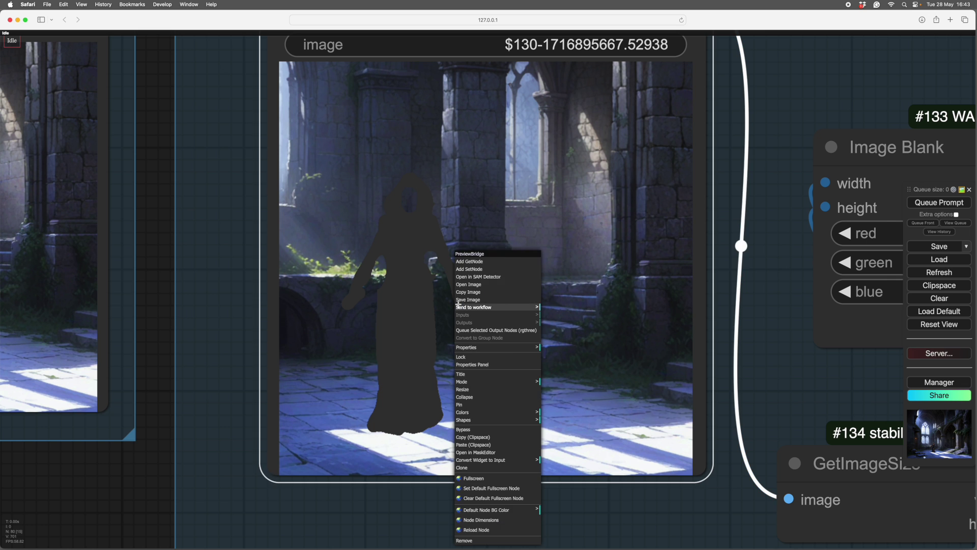
left_click(460, 306)
left_click(852, 492)
- Examine how Image Blank, ImageNoiseGaussian and Color Correct feed ImageCompositeMasked in the InPaint group, plus the colour note and composite preview
scroll(183, 397, "down", 3)
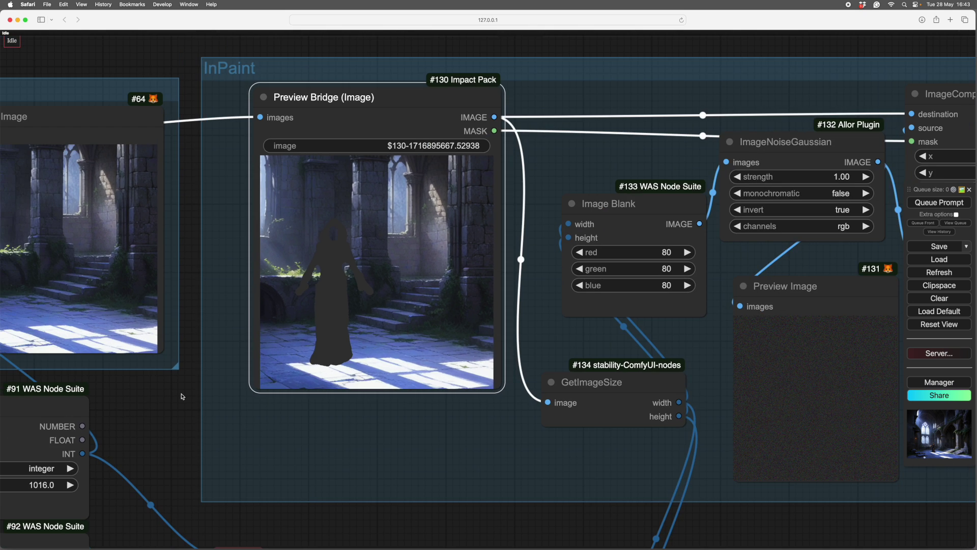
left_click_drag(600, 527, 392, 526)
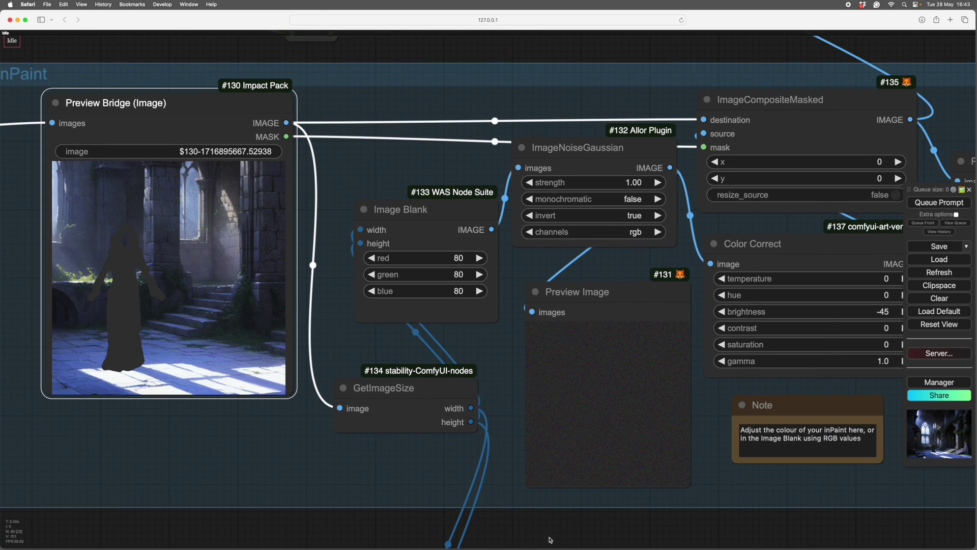
scroll(438, 530, "down", 1)
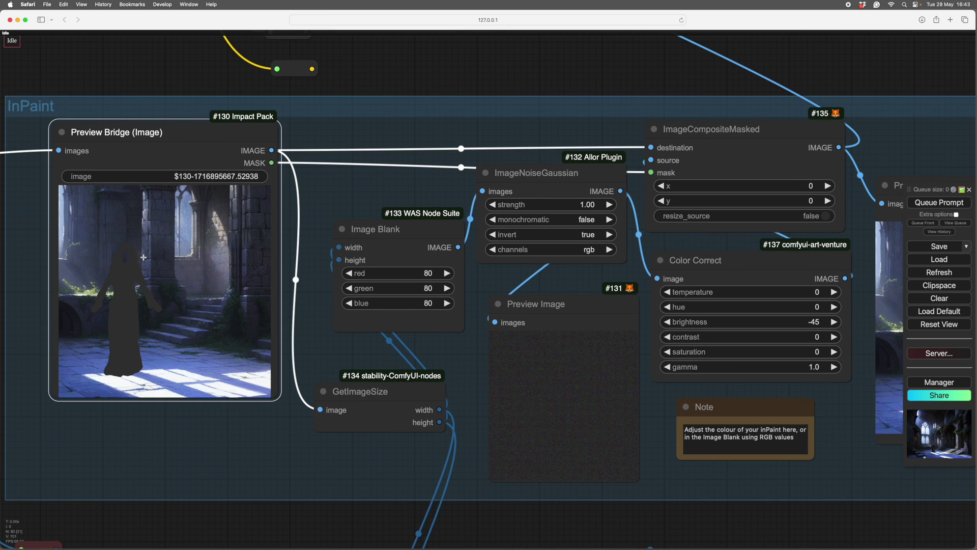
left_click_drag(583, 533, 468, 513)
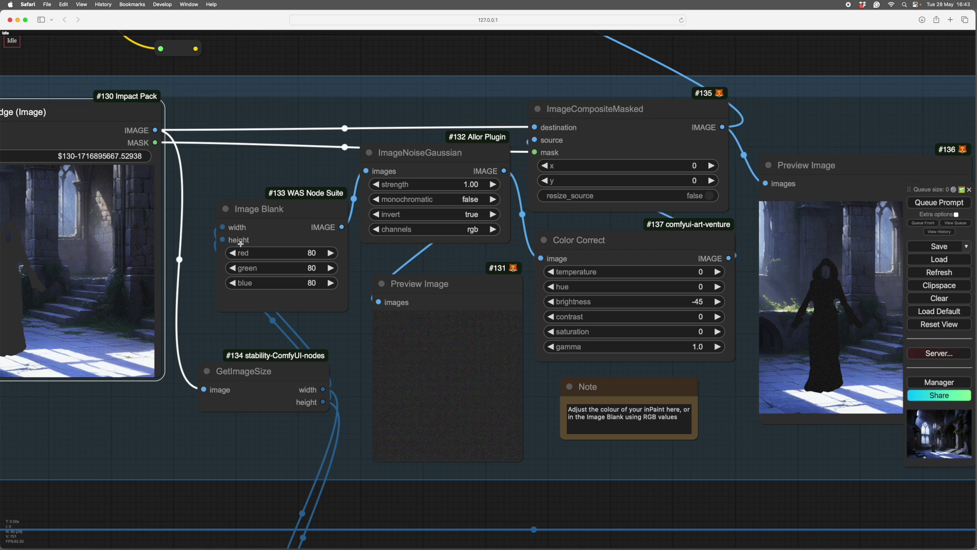
left_click_drag(508, 524, 236, 529)
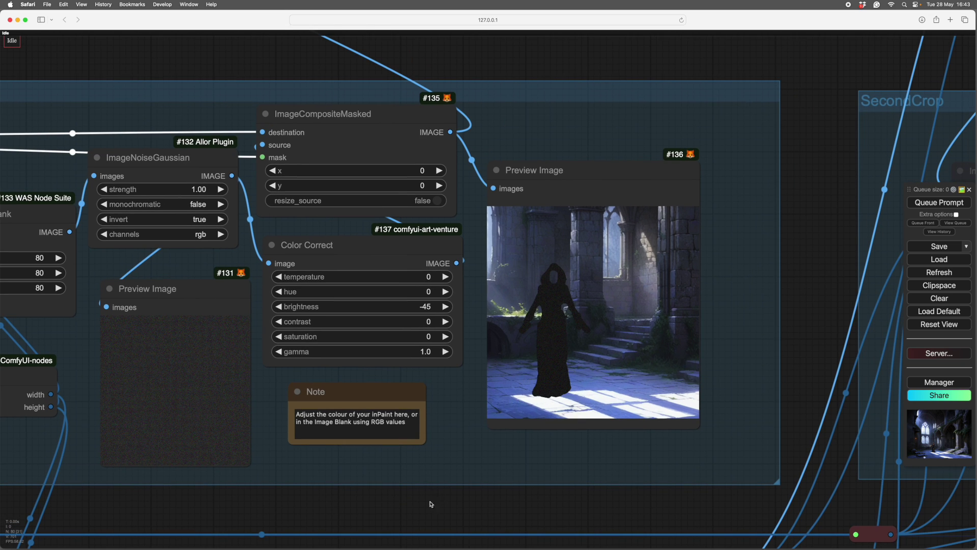
left_click_drag(424, 507, 565, 514)
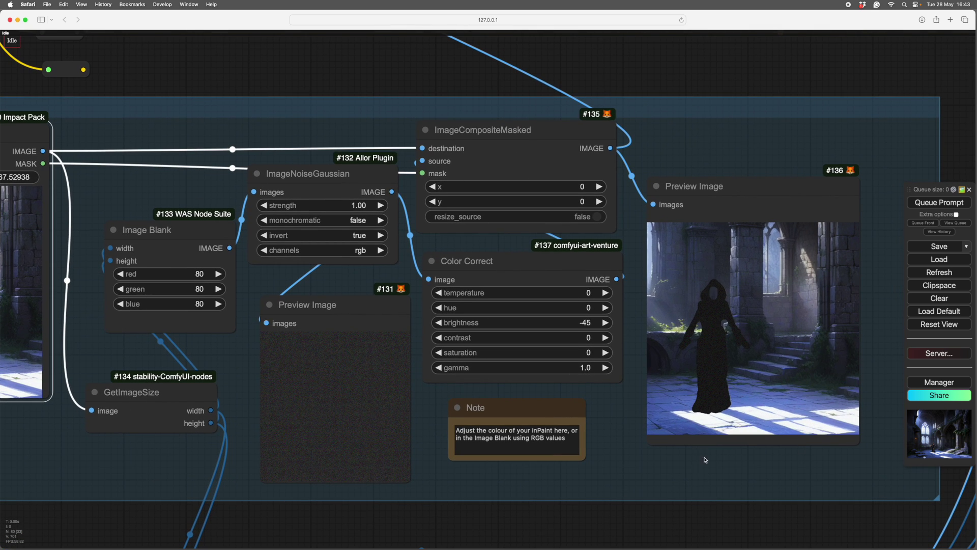
left_click_drag(539, 522, 644, 516)
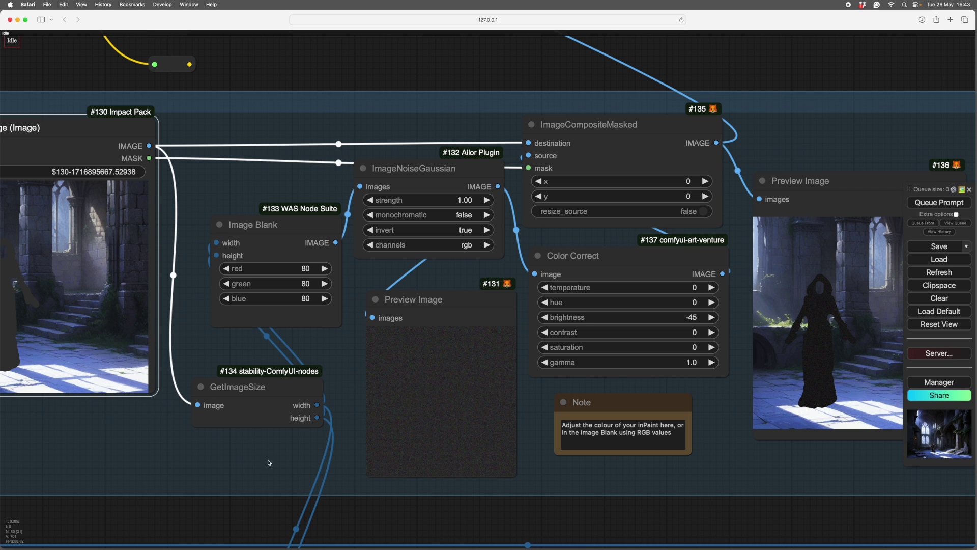
left_click_drag(611, 514, 516, 520)
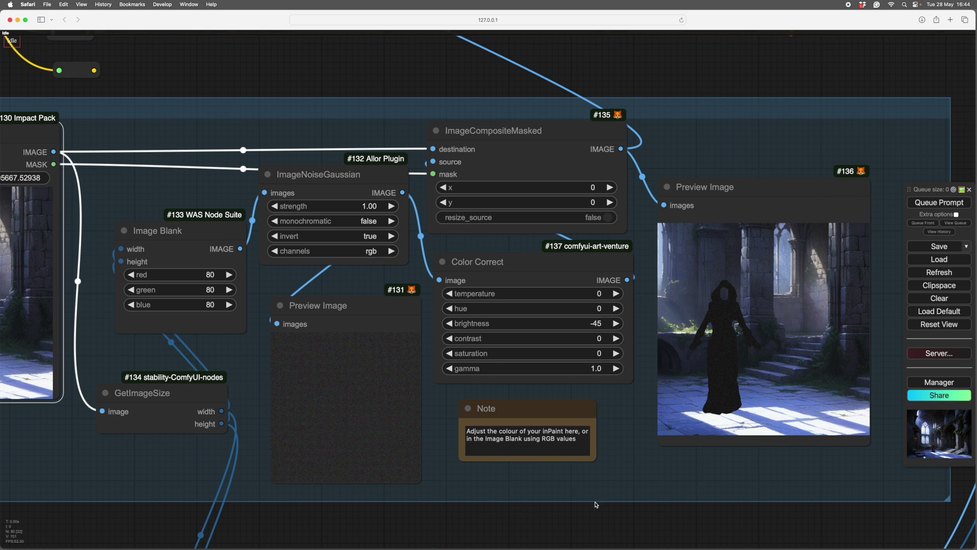
left_click_drag(624, 526, 460, 517)
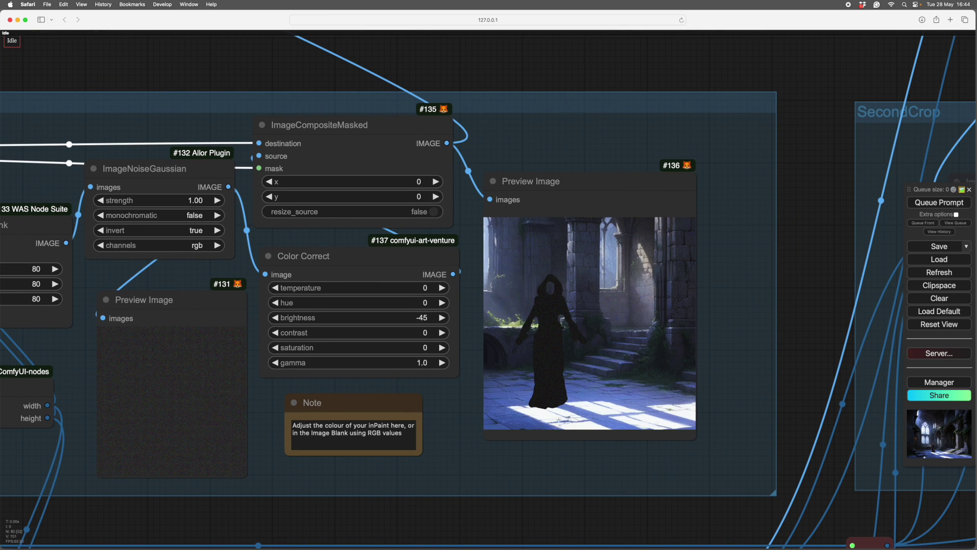
- Enable the Loader group by setting all of its nodes to Always
scroll(586, 389, "down", 5)
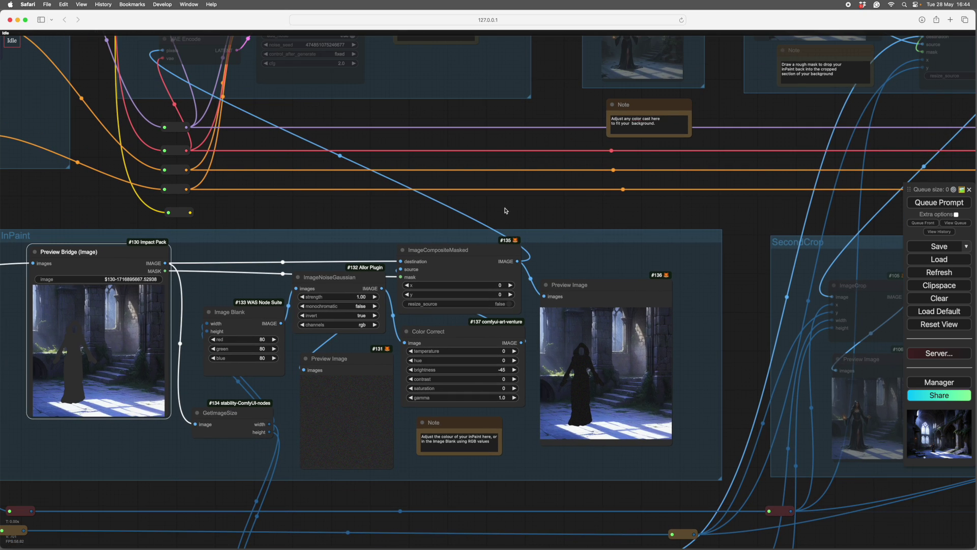
left_click_drag(505, 210, 658, 403)
left_click_drag(499, 307, 602, 402)
right_click(282, 361)
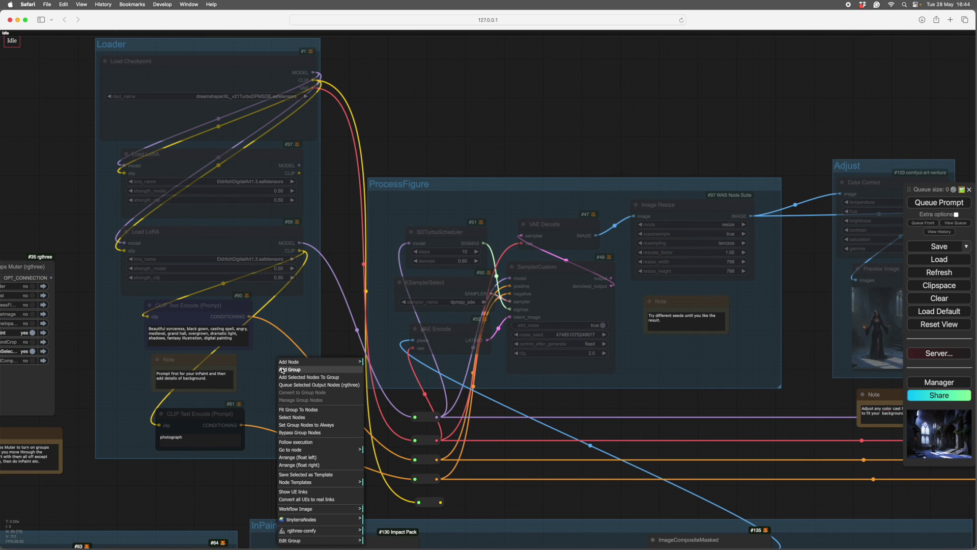
left_click(295, 420)
- Enable the ProcessFigure and Adjust groups by setting their nodes to Always
left_click_drag(451, 157, 380, 163)
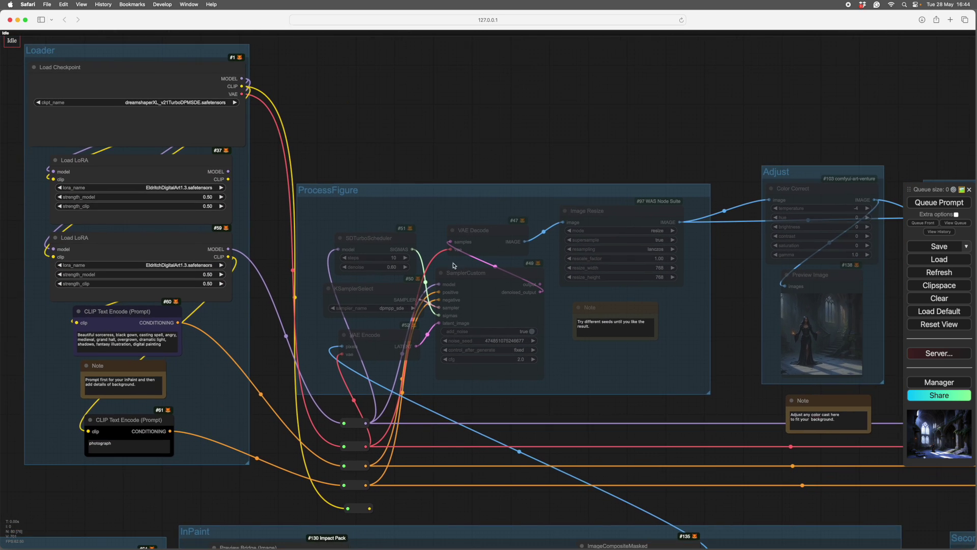
scroll(549, 358, "up", 3)
right_click(612, 376)
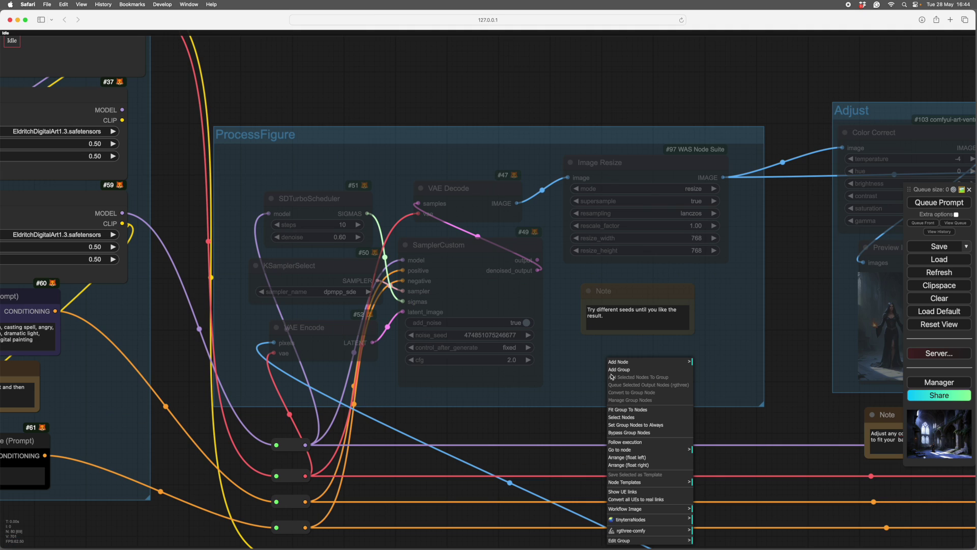
left_click(637, 409)
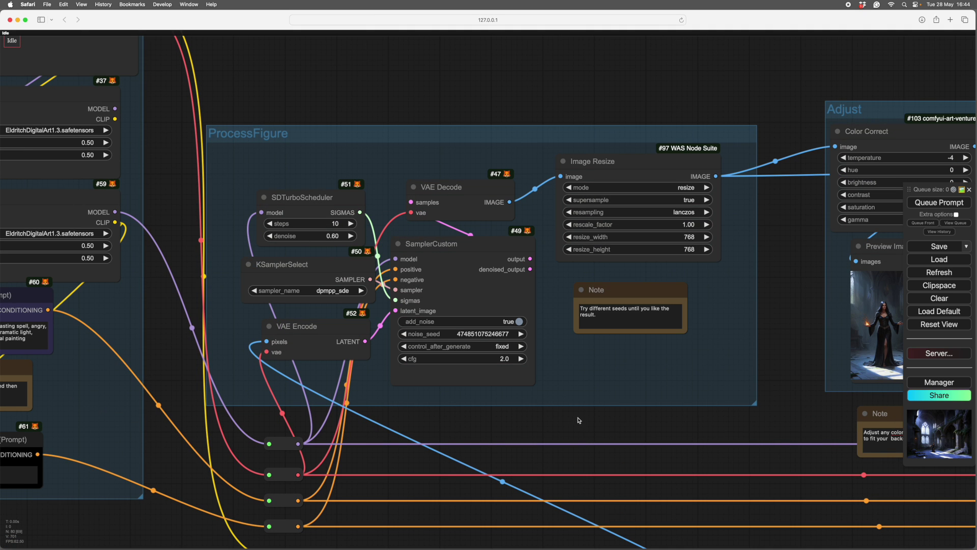
- Examine the ProcessFigure sampler and seed settings alongside the Adjust group's Color Correct node, notes and sorceress preview
left_click_drag(586, 425, 549, 422)
left_click_drag(658, 277, 581, 283)
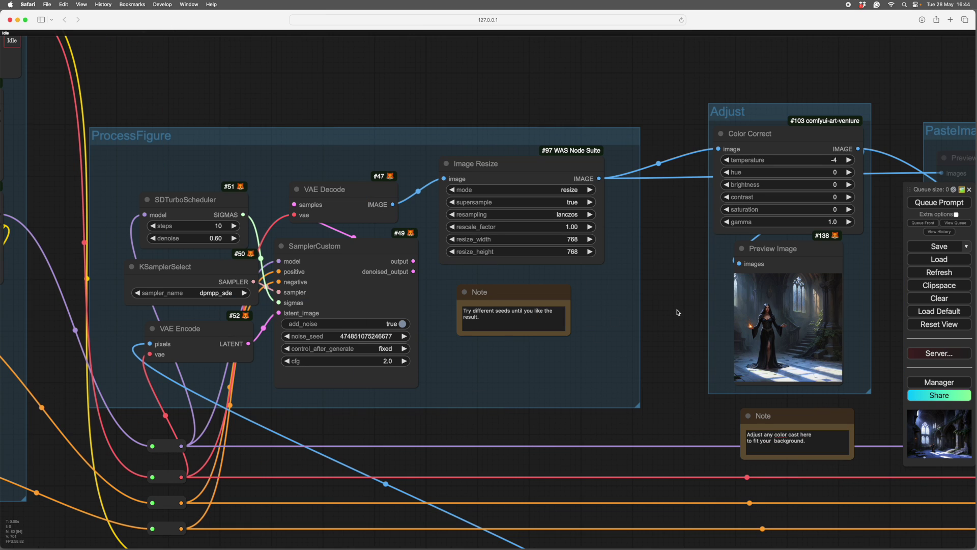
left_click_drag(677, 310, 634, 331)
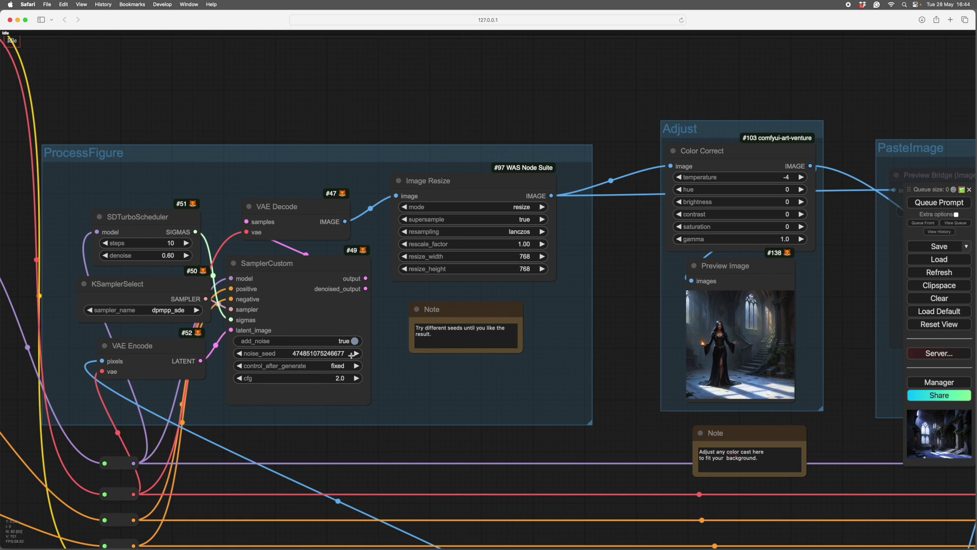
mouse_move(627, 356)
left_mouse_down()
mouse_move(614, 362)
mouse_move(618, 373)
mouse_move(643, 362)
left_mouse_up()
scroll(644, 363, "left", 2)
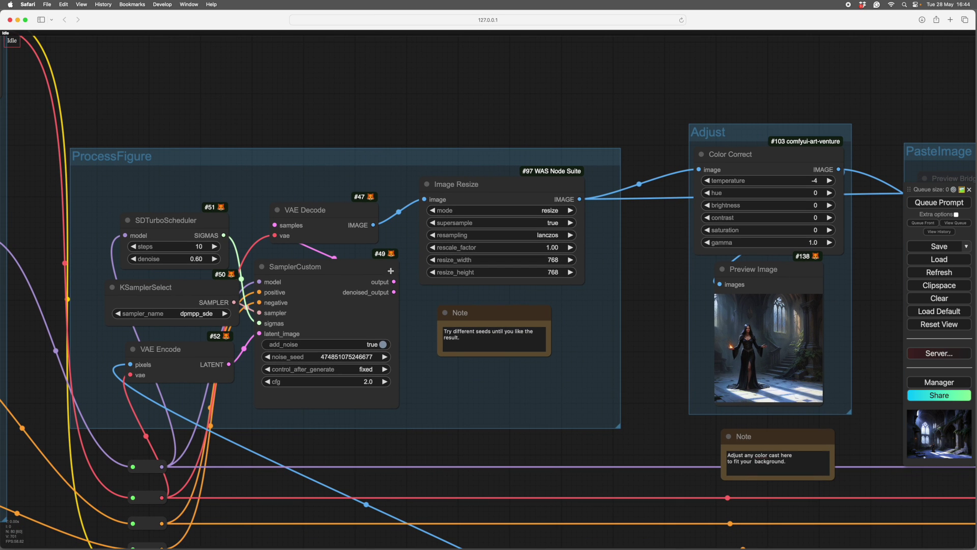
scroll(652, 353, "right", 2)
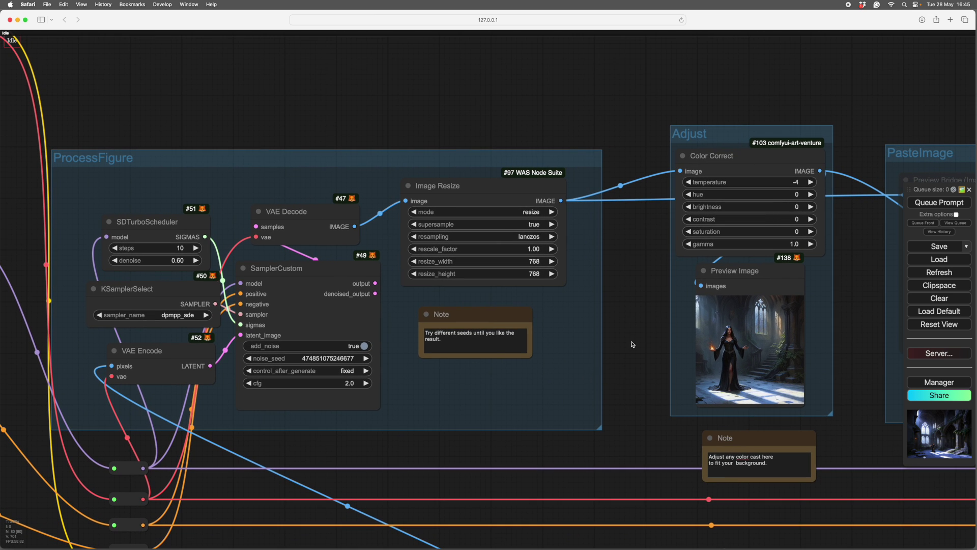
scroll(624, 329, "down", 2)
scroll(624, 329, "left", 2)
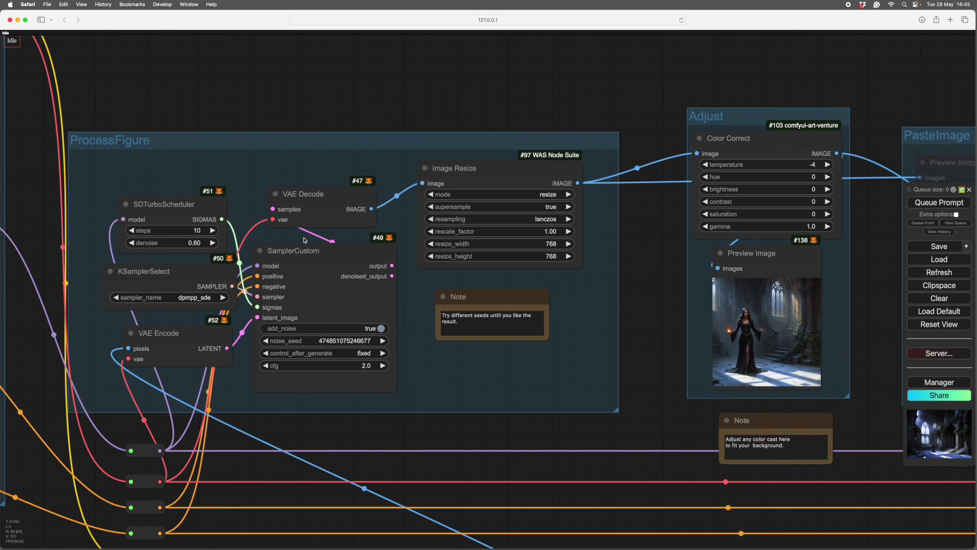
left_click_drag(653, 319, 654, 318)
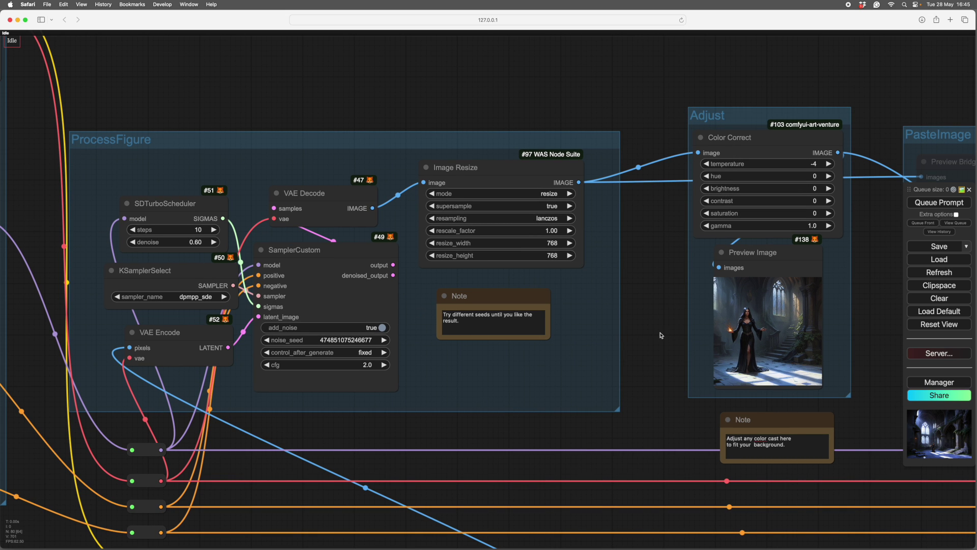
- Enable the PasteImage group by setting all of its nodes to Always
left_click_drag(877, 295, 559, 295)
left_click_drag(445, 129, 448, 134)
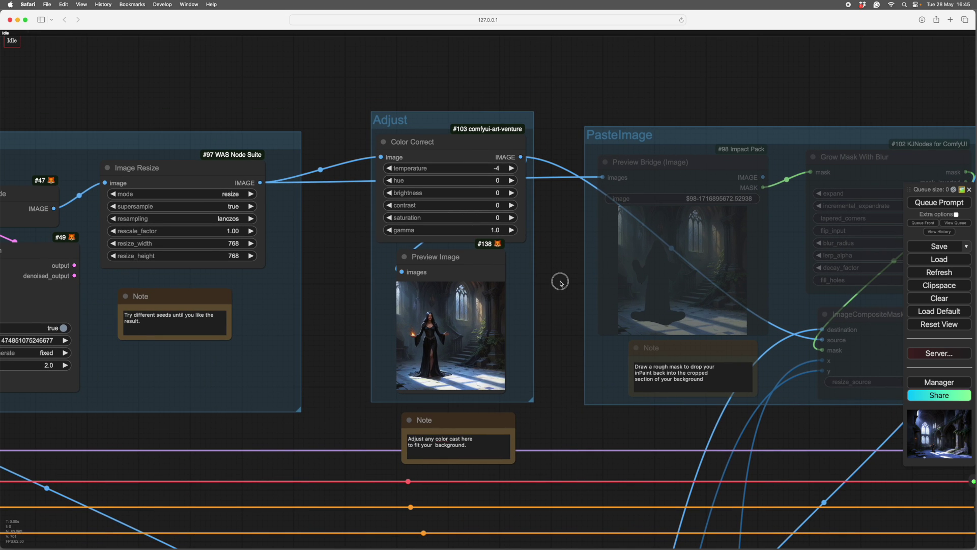
left_click_drag(560, 281, 324, 245)
right_click(551, 240)
left_click(568, 303)
left_click_drag(283, 393, 277, 428)
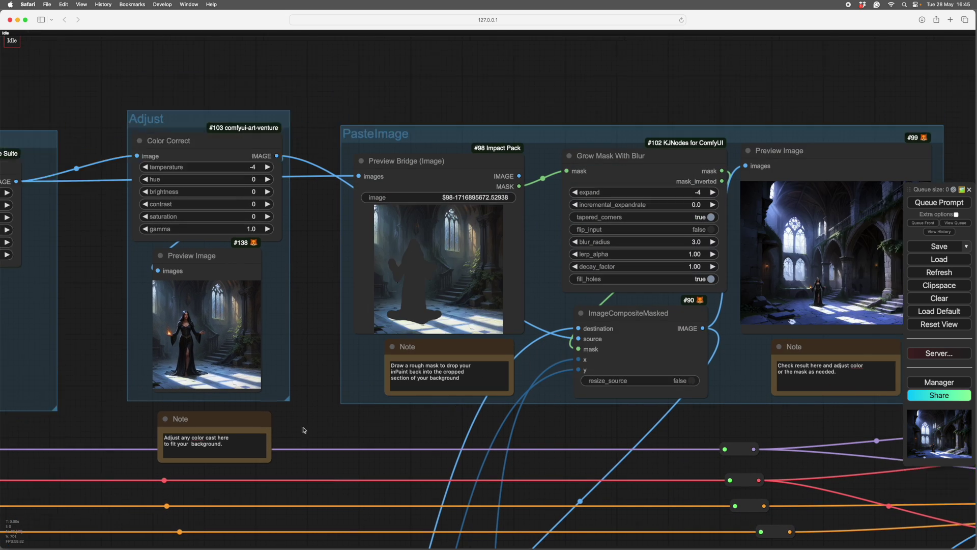
- Examine the PasteImage group's rough mask, Grow Mask With Blur settings and notes, and inspect the composited sorceress preview up close
left_click_drag(431, 429, 405, 452)
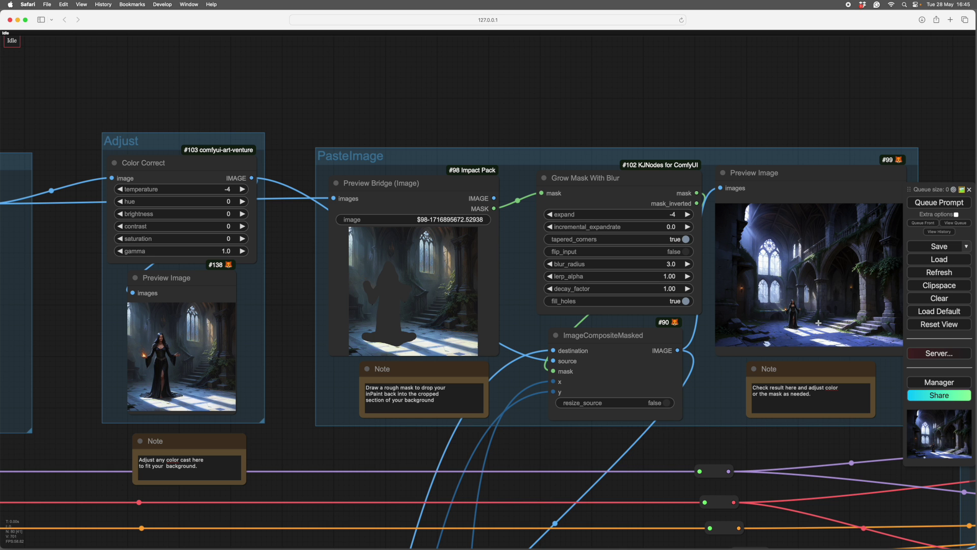
left_click_drag(684, 453, 559, 428)
scroll(533, 310, "up", 3)
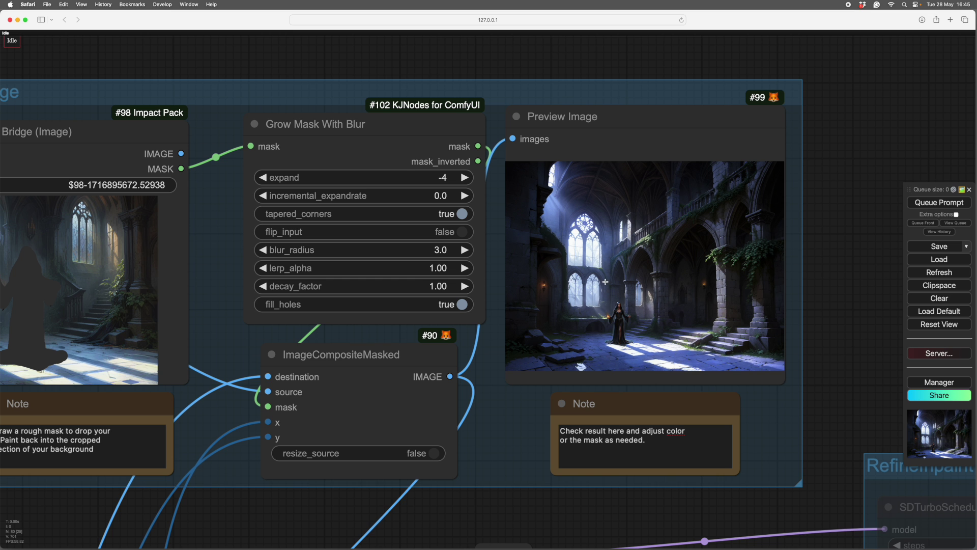
scroll(671, 320, "down", 2)
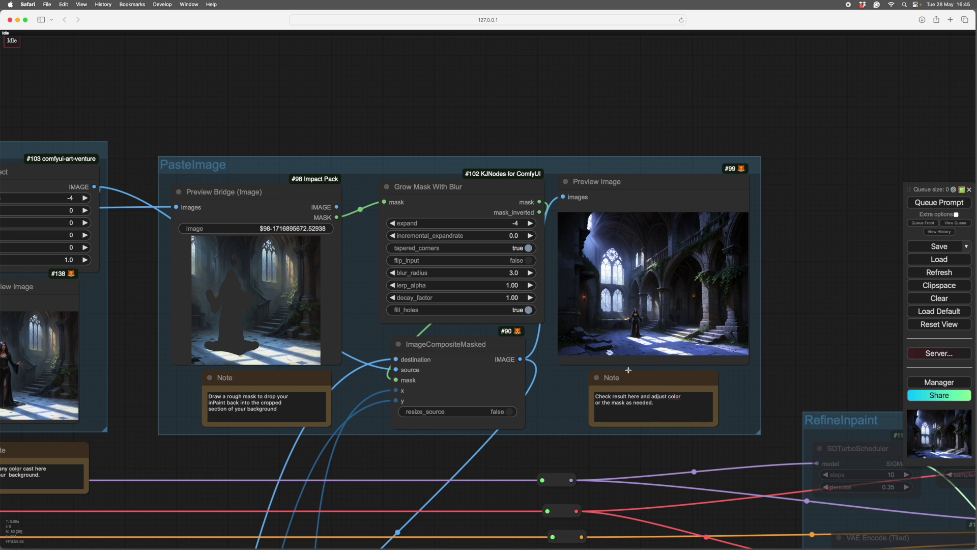
scroll(622, 379, "left", 1)
scroll(622, 379, "up", 2)
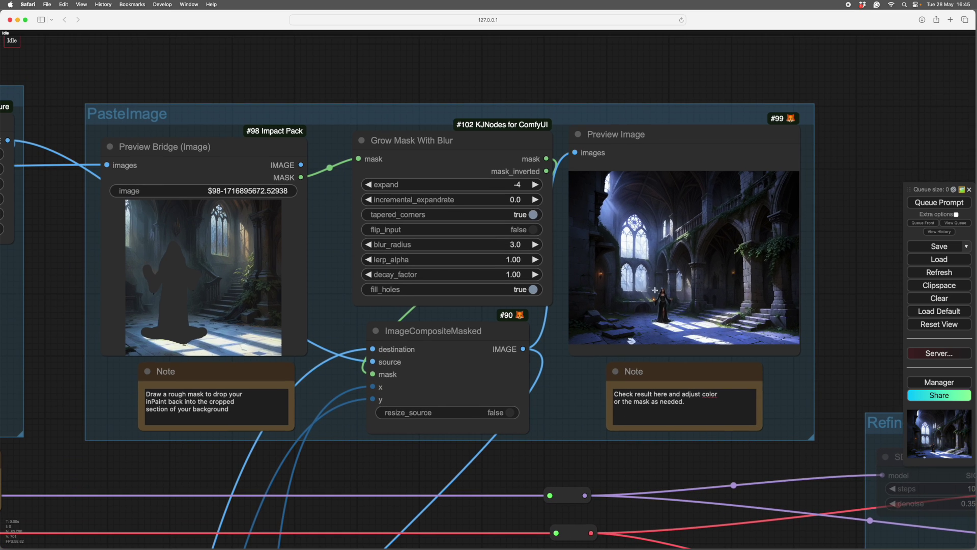
scroll(839, 283, "up", 5)
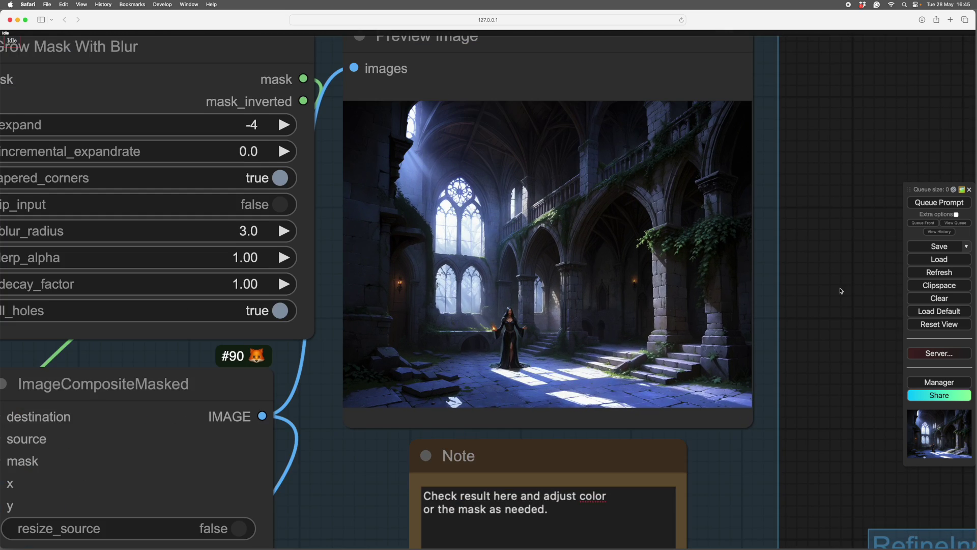
scroll(840, 290, "up", 4)
left_click_drag(832, 284, 867, 288)
scroll(866, 288, "down", 3)
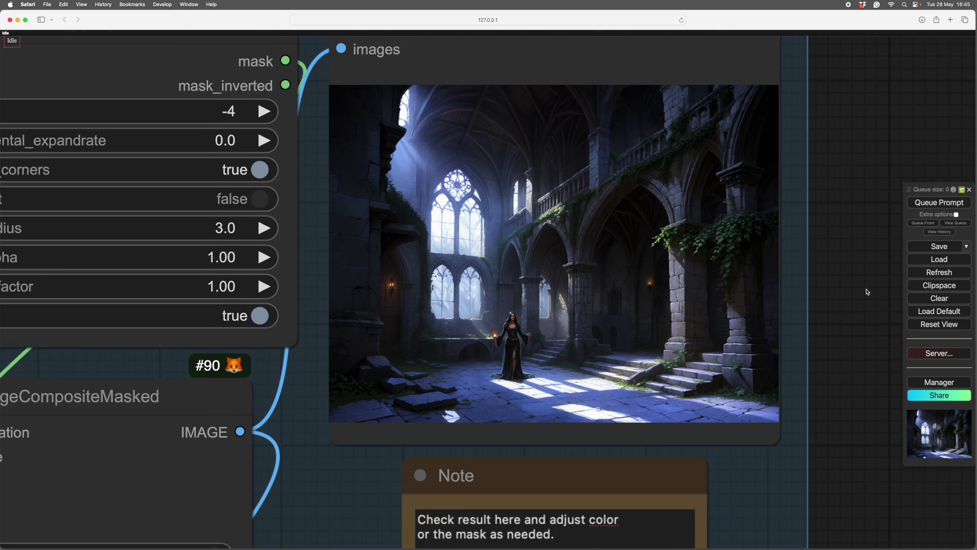
scroll(867, 291, "up", 2)
scroll(859, 332, "down", 7)
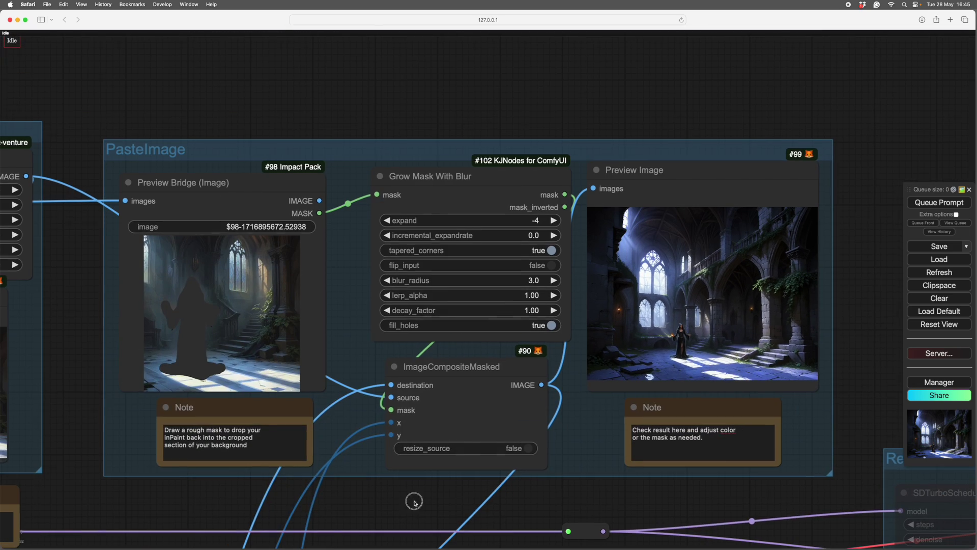
- Examine the rough sorceress mask in the PasteImage group's Preview Bridge and the note about drawing it
left_click_drag(414, 502, 627, 479)
scroll(600, 478, "up", 3)
left_click_drag(435, 481, 519, 519)
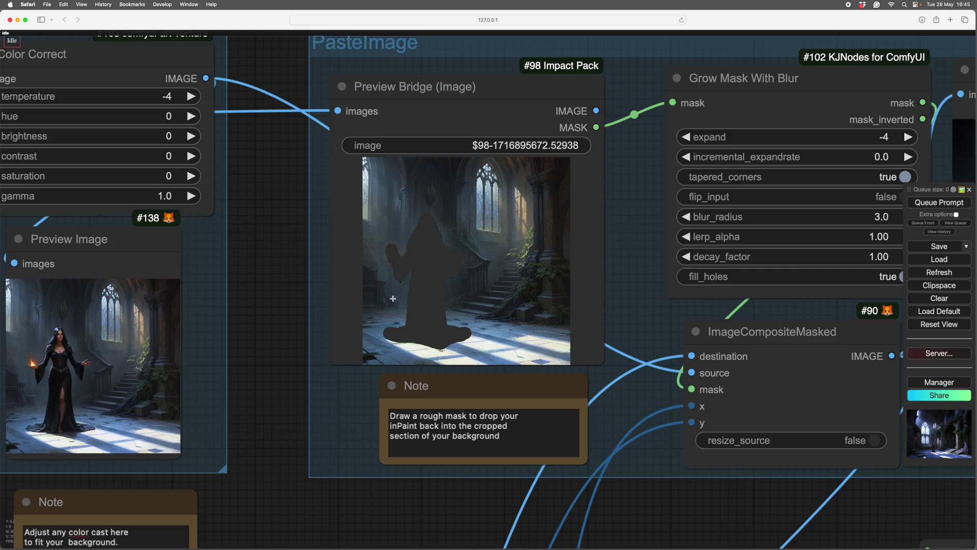
scroll(414, 300, "up", 9)
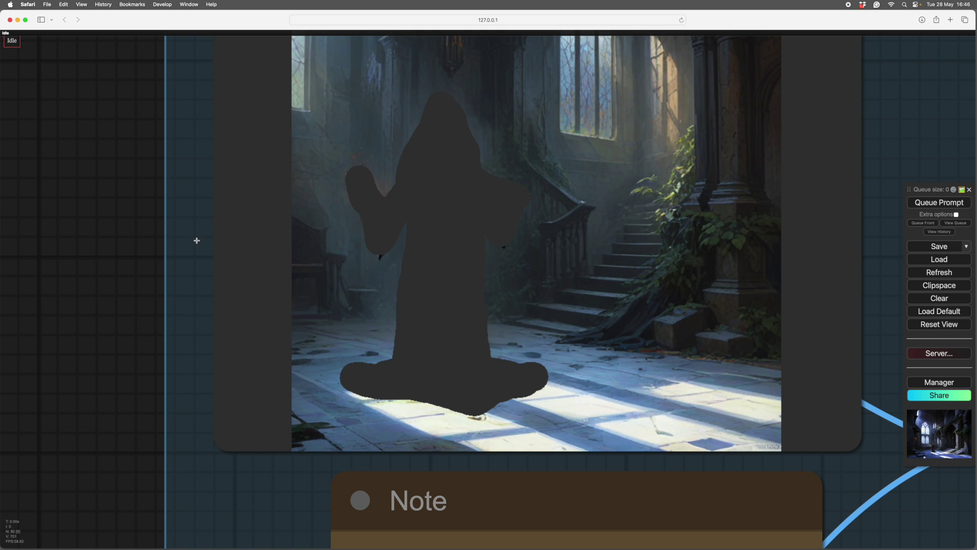
scroll(136, 224, "down", 5)
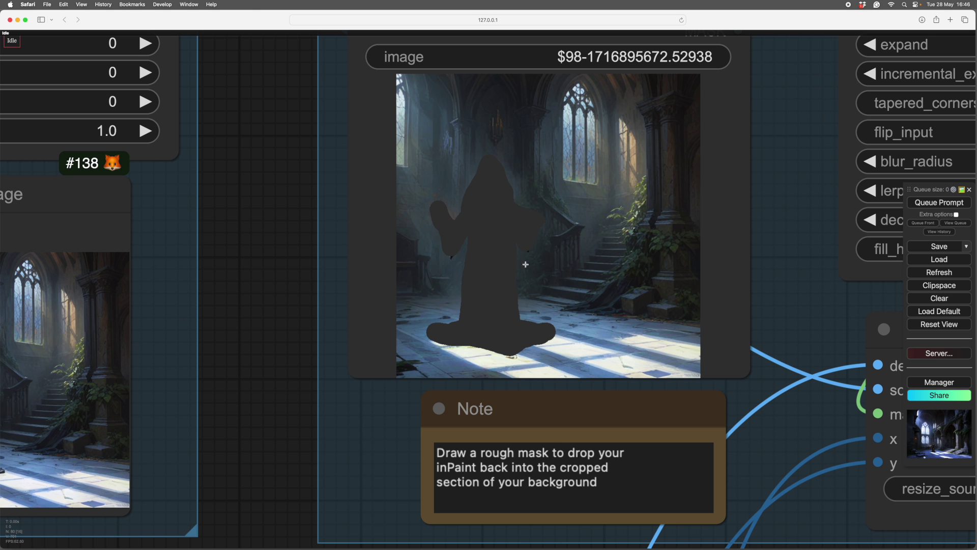
left_click_drag(253, 275, 161, 265)
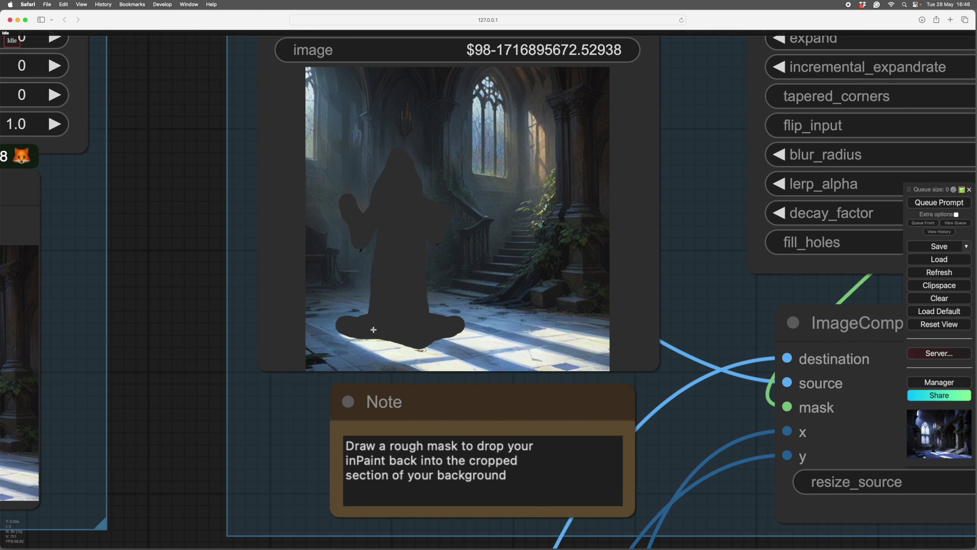
scroll(714, 291, "down", 5)
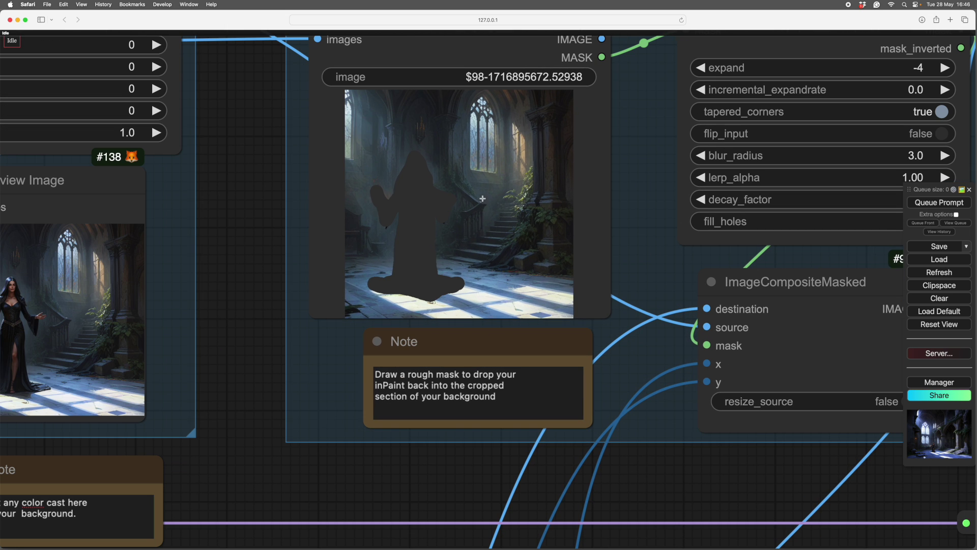
left_click_drag(654, 259, 457, 188)
left_click_drag(587, 409, 187, 473)
left_click_drag(805, 312, 767, 449)
scroll(550, 365, "down", 5)
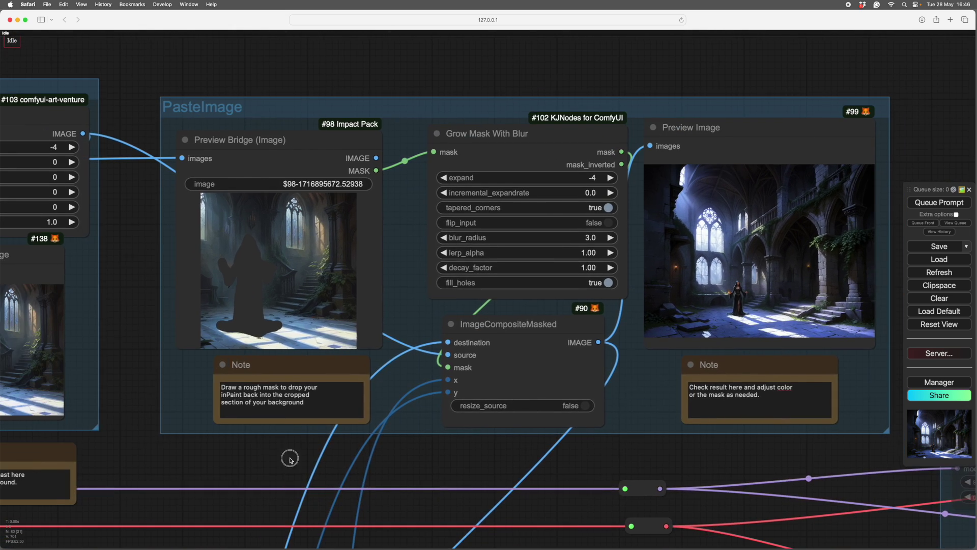
- Compare the Adjust group's Color Correct settings and sorceress preview with the masked image in the Preview Bridge node
left_click_drag(290, 458, 566, 455)
left_click_drag(439, 380, 595, 388)
scroll(595, 388, "up", 5)
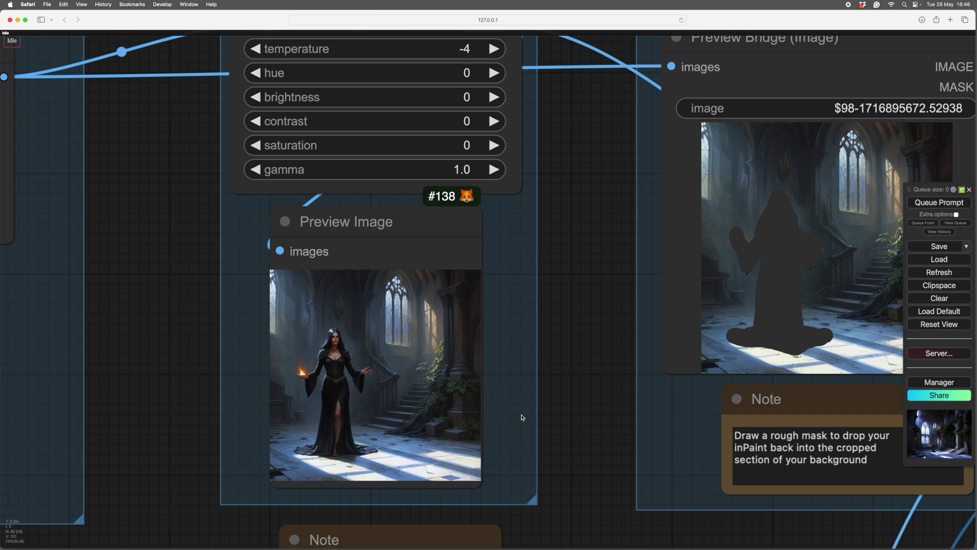
left_click_drag(580, 323, 579, 362)
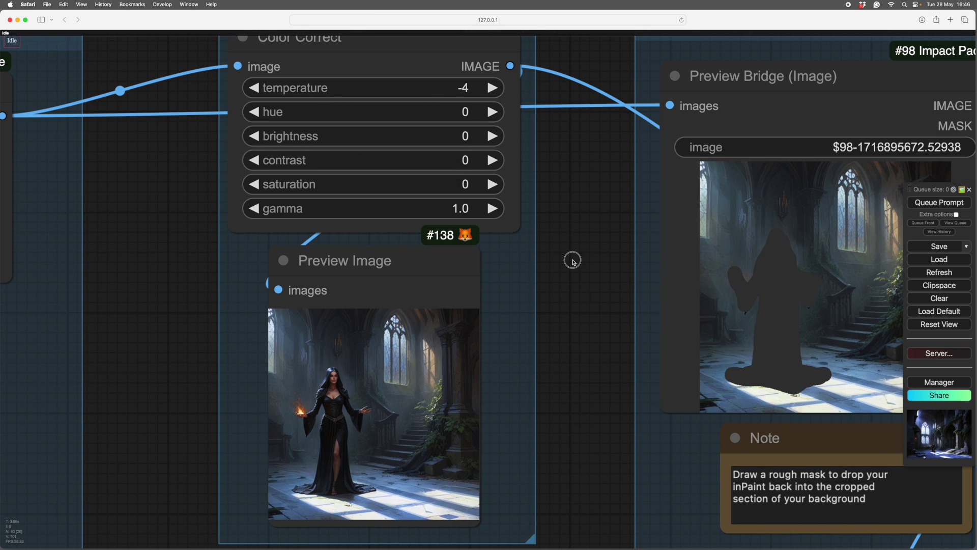
scroll(571, 257, "right", 5)
scroll(572, 258, "down", 2)
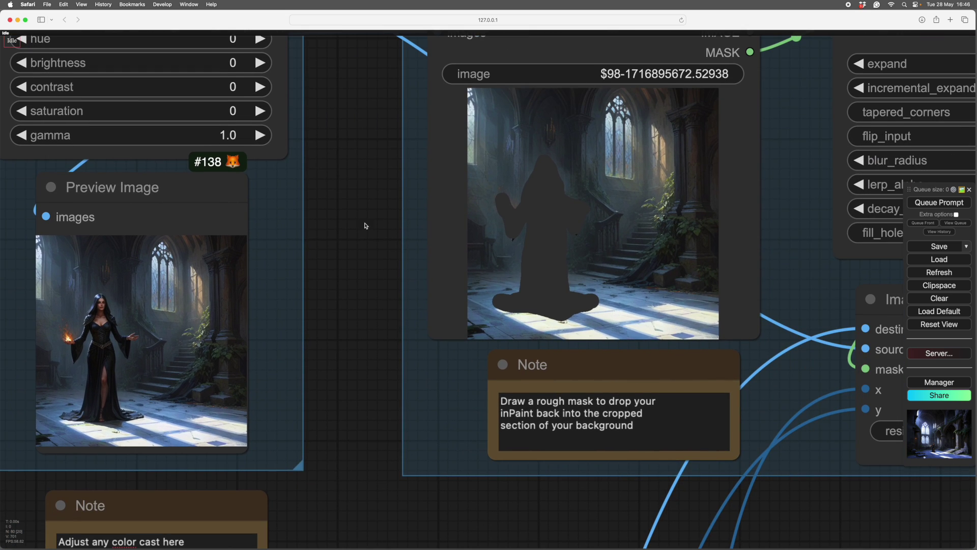
left_click_drag(364, 226, 526, 330)
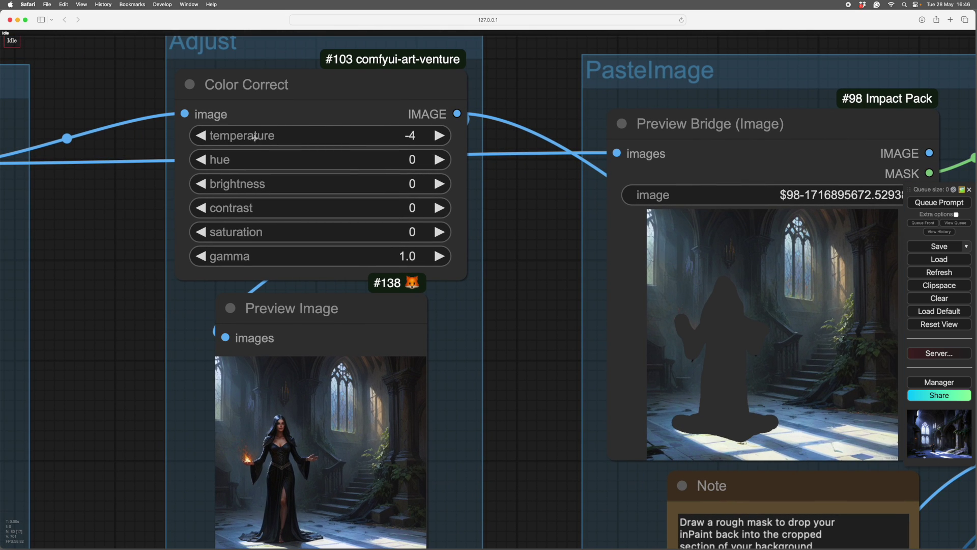
scroll(535, 321, "right", 4)
scroll(535, 321, "down", 2)
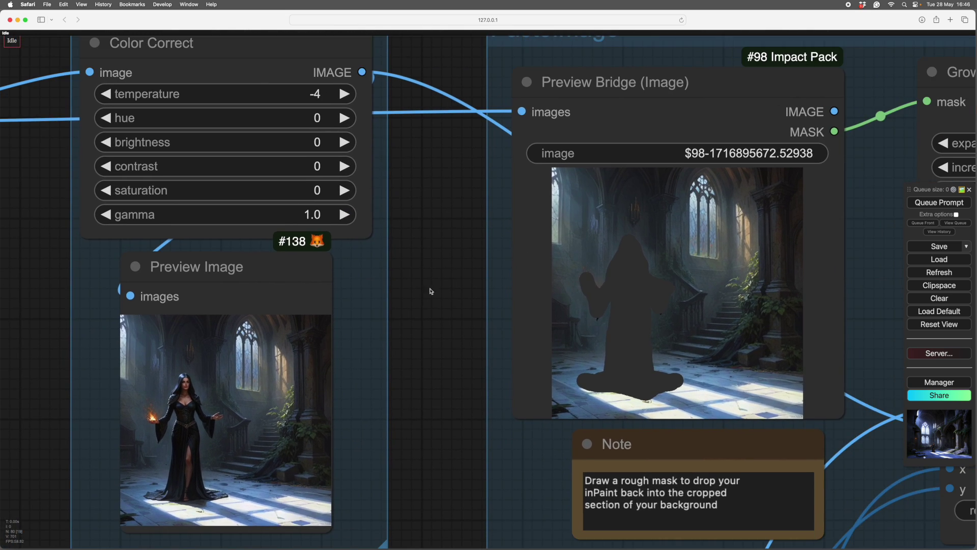
left_click_drag(434, 289, 480, 344)
left_click_drag(497, 274, 505, 293)
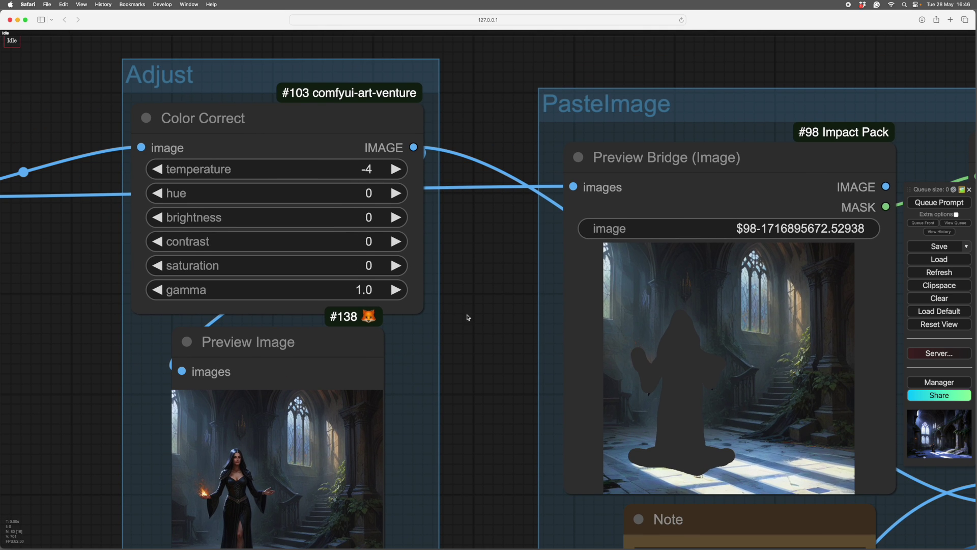
scroll(483, 323, "down", 5)
scroll(483, 323, "right", 5)
scroll(497, 473, "right", 2)
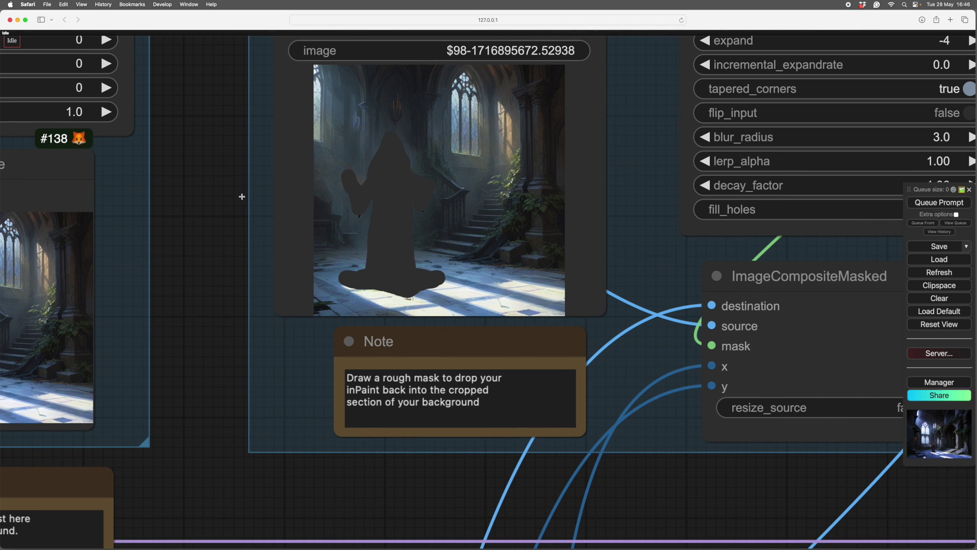
scroll(683, 538, "up", 3)
scroll(683, 538, "left", 1)
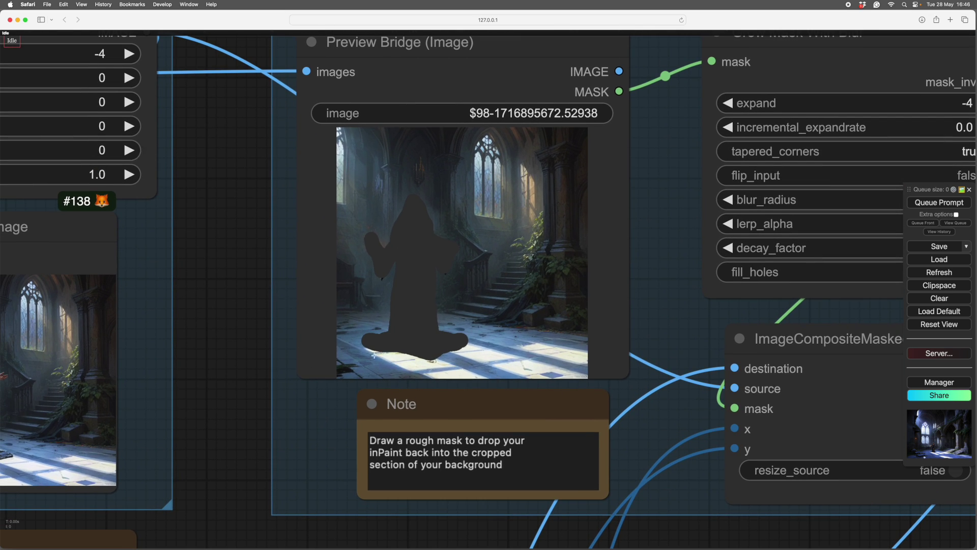
- Inspect the sorceress's edges and colours in the PasteImage result preview and read the note on adjusting color or mask
left_click_drag(700, 532, 279, 414)
left_click_drag(601, 442, 484, 526)
scroll(570, 352, "up", 5)
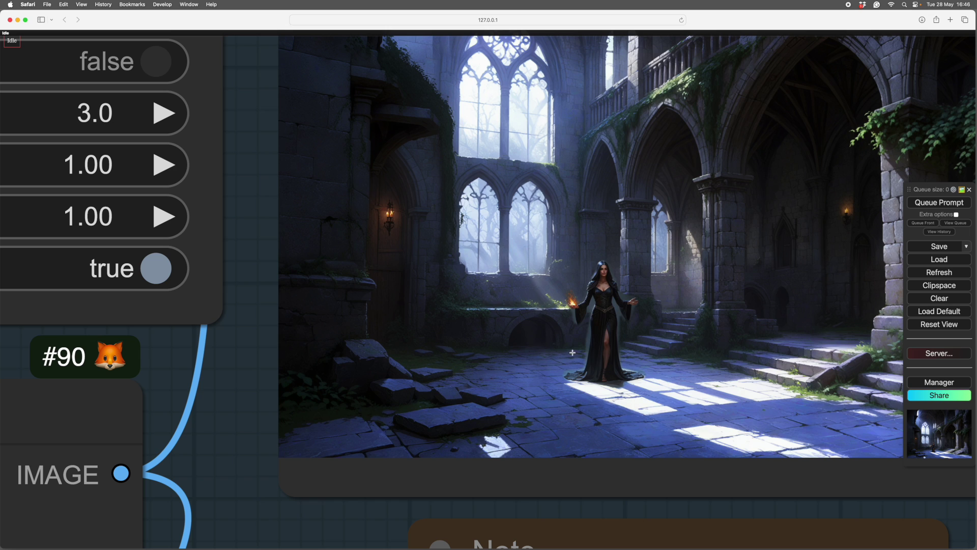
scroll(575, 357, "down", 2)
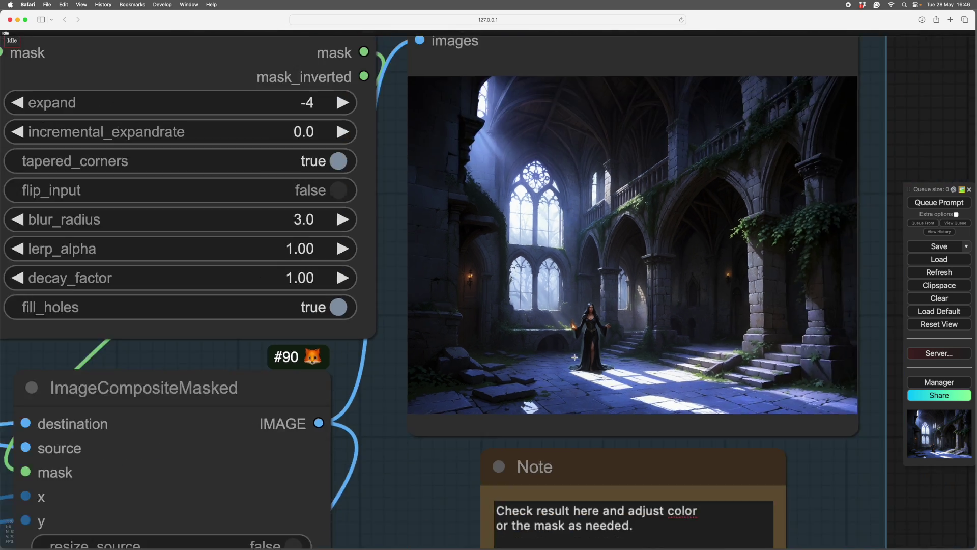
scroll(575, 358, "up", 6)
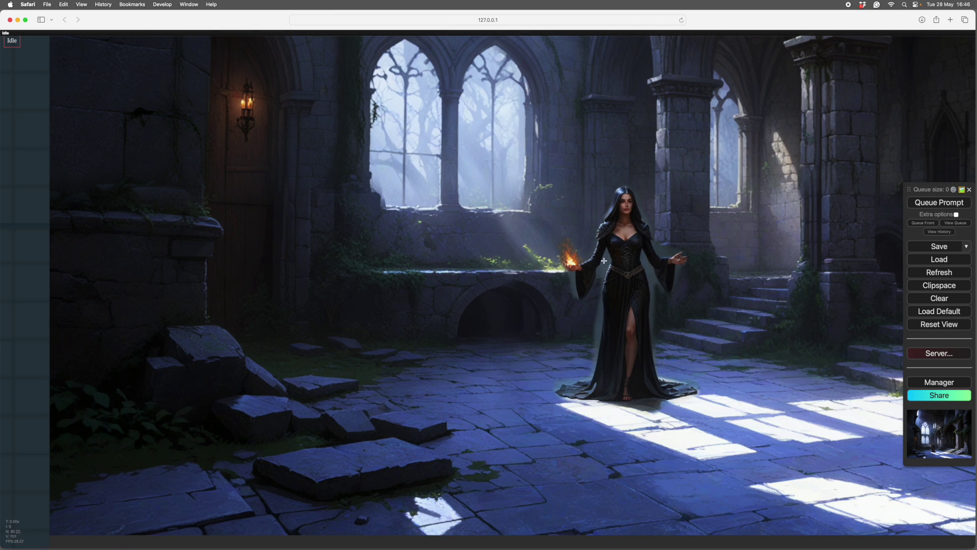
scroll(620, 282, "down", 5)
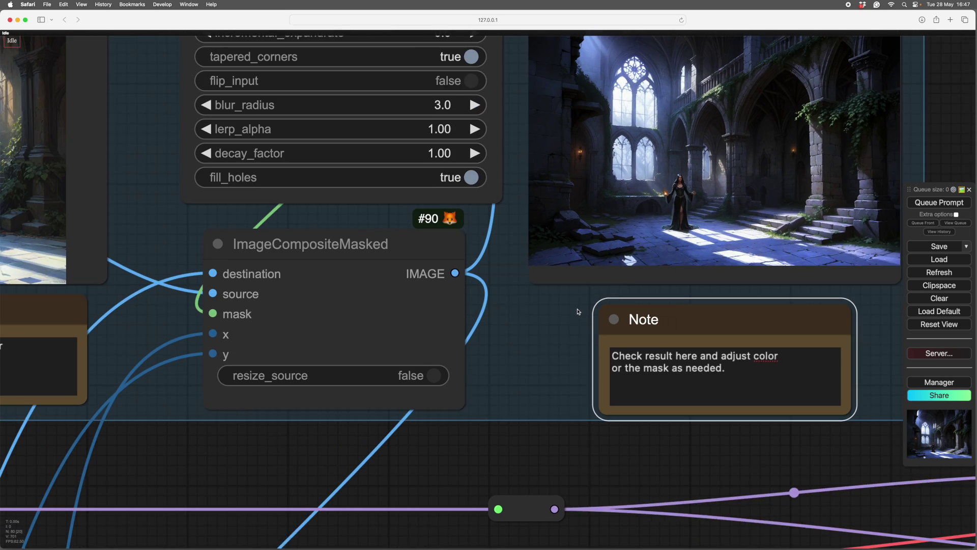
scroll(572, 357, "down", 2)
scroll(570, 374, "down", 3)
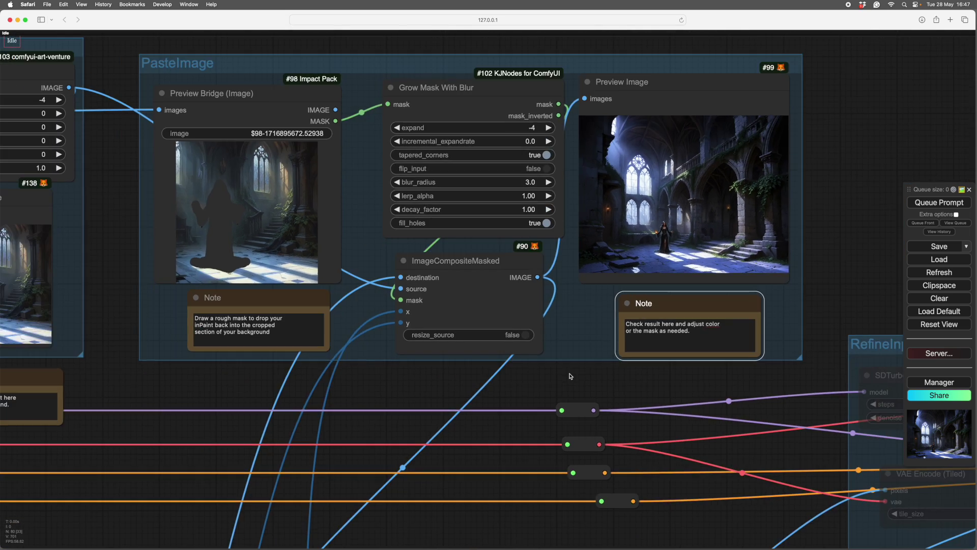
left_click_drag(569, 377, 573, 366)
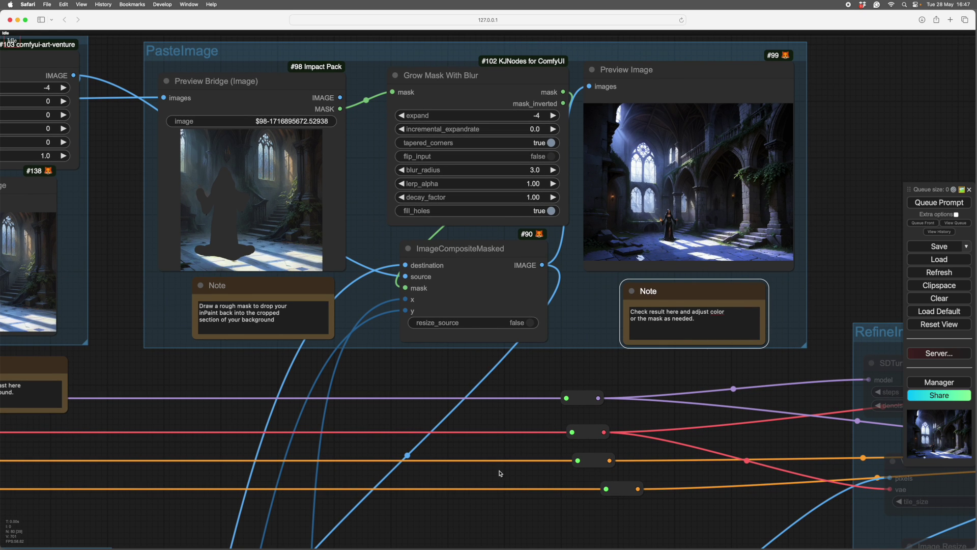
- Enable the SecondCrop group by setting all of its nodes to Always
left_click_drag(484, 514, 505, 192)
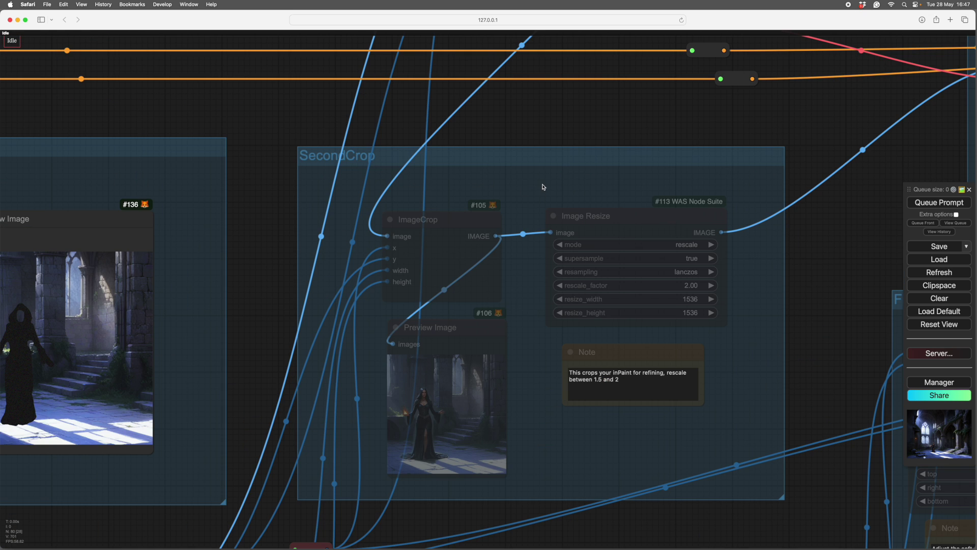
left_click(520, 127)
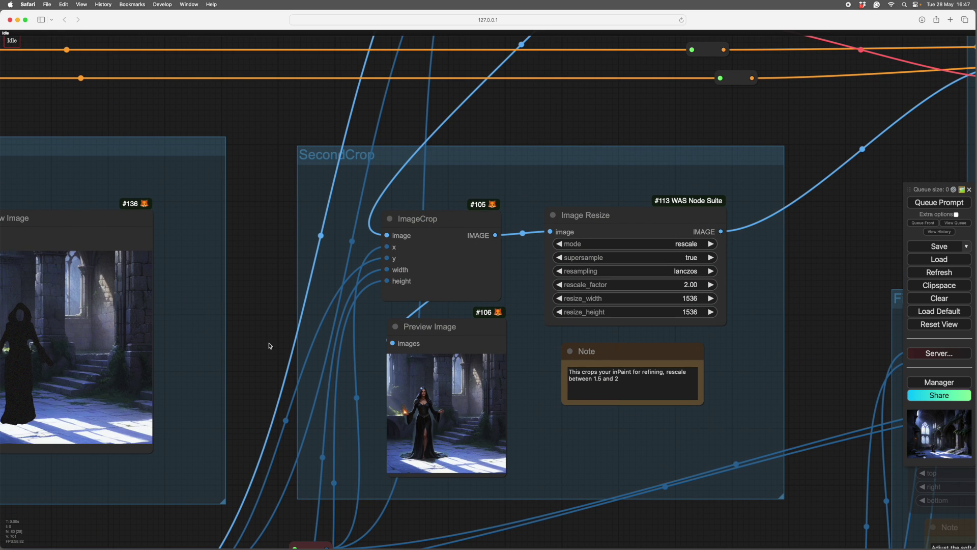
left_click(266, 327)
- Examine the SecondCrop group's cropped sorceress preview up close, checking the figure's outline against the background
scroll(266, 328, "down", 2)
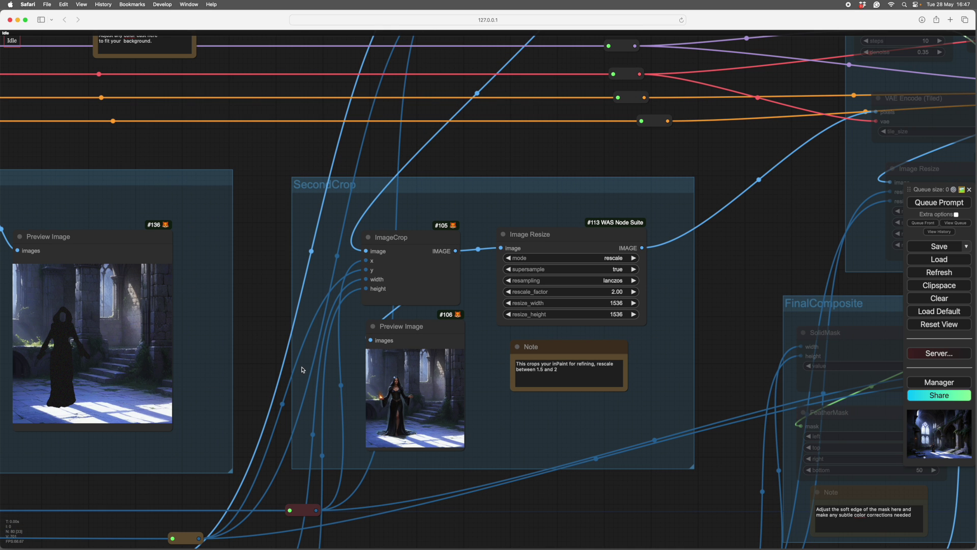
left_click_drag(271, 352, 262, 348)
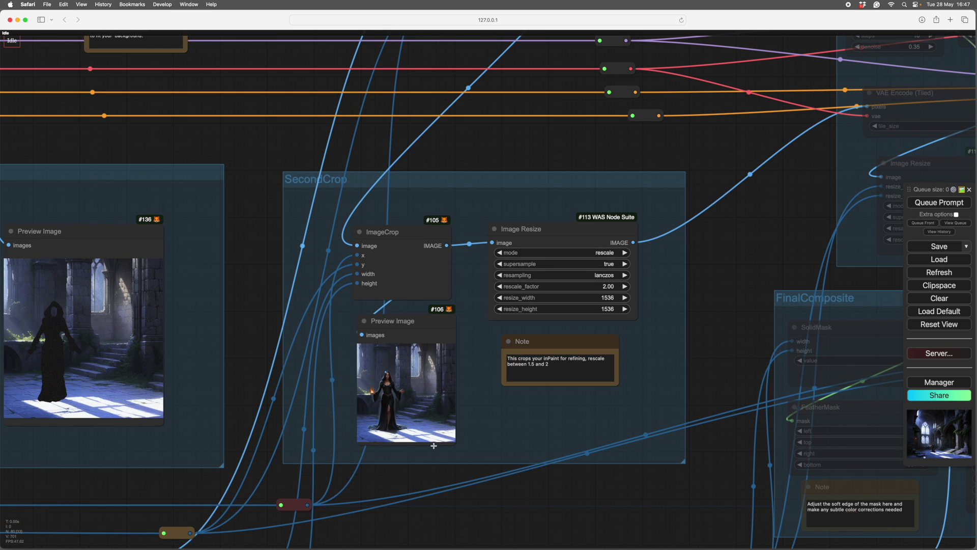
left_click_drag(519, 501, 508, 505)
scroll(460, 530, "up", 3)
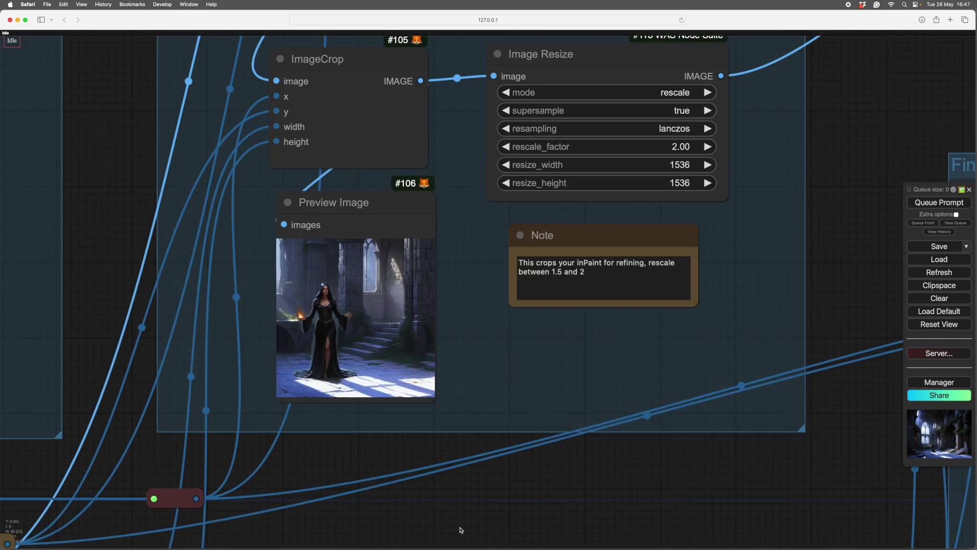
scroll(371, 463, "up", 1)
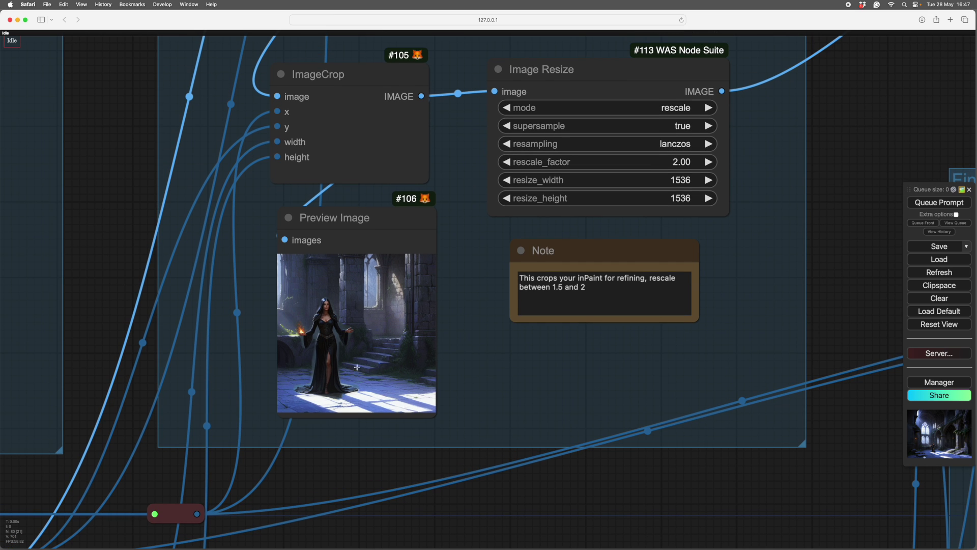
scroll(368, 345, "right", 3)
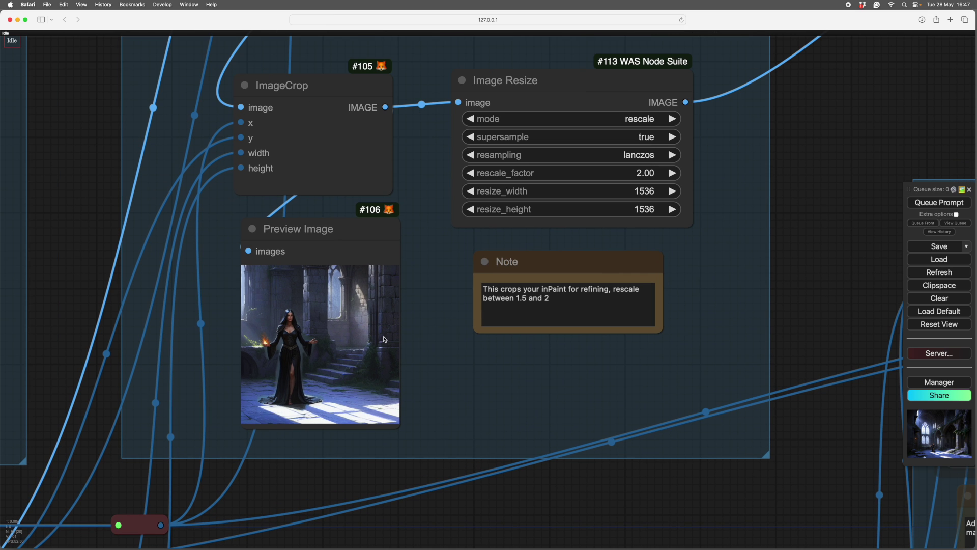
scroll(316, 486, "left", 2)
scroll(331, 459, "up", 10)
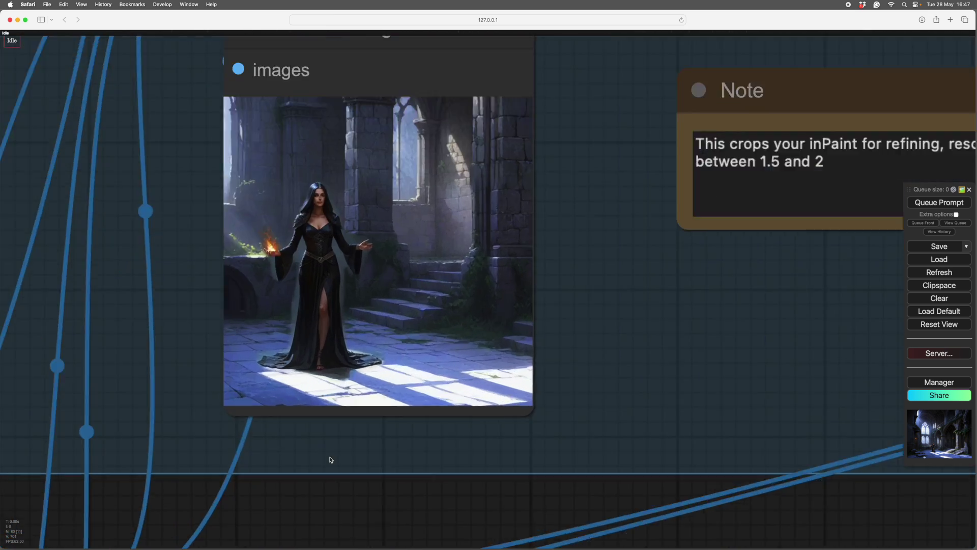
scroll(682, 421, "up", 4)
scroll(336, 229, "up", 4)
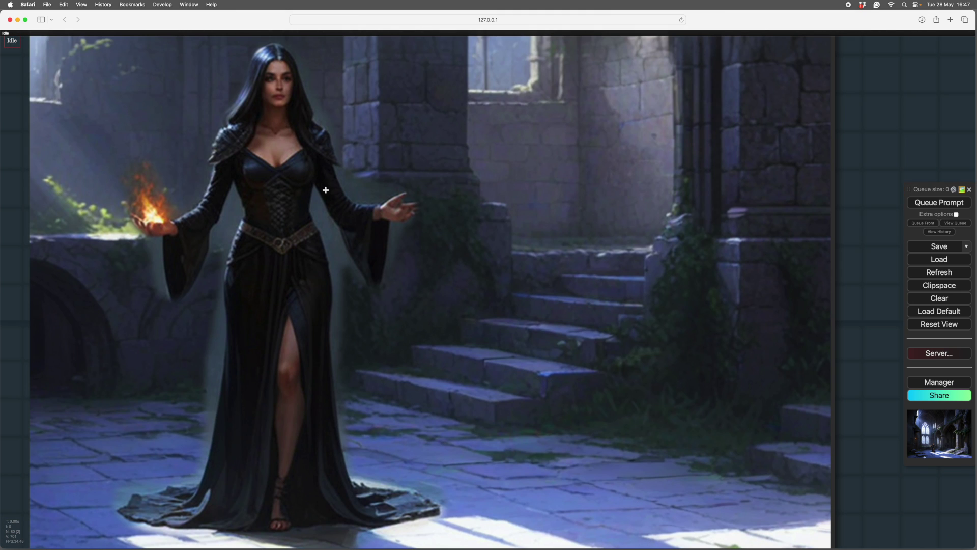
scroll(324, 192, "down", 1)
scroll(324, 191, "down", 5)
scroll(323, 193, "up", 6)
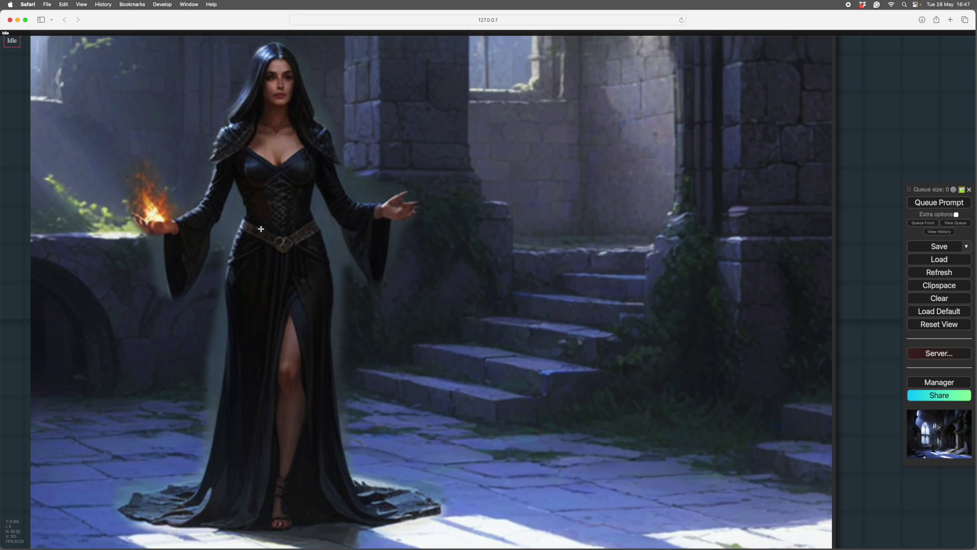
scroll(332, 335, "down", 10)
left_click_drag(611, 410, 479, 408)
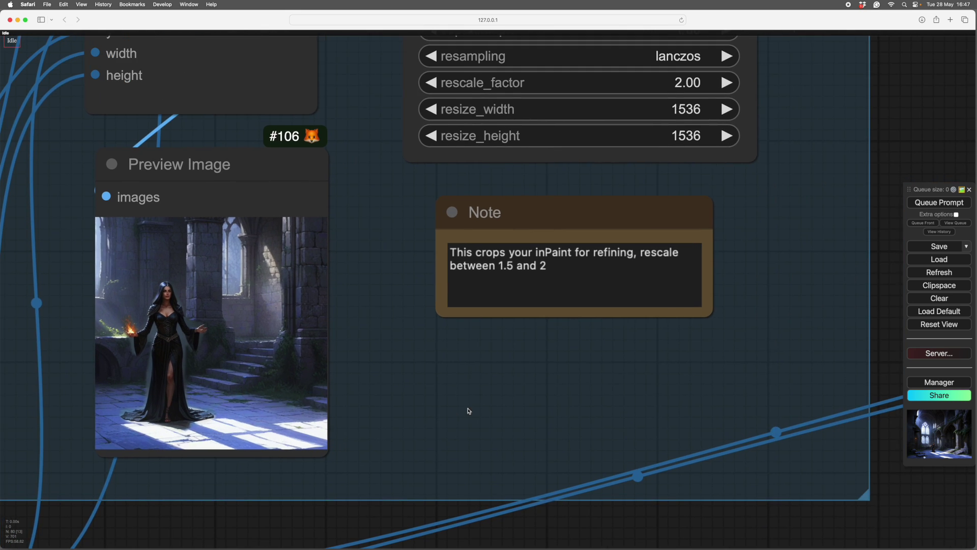
- Examine the SecondCrop group's Image Resize settings, the rescale note and the image link leading to VAE Encode (Tiled)
scroll(479, 407, "down", 3)
scroll(681, 359, "down", 3)
left_click_drag(681, 358, 565, 364)
scroll(586, 291, "down", 1)
left_click_drag(587, 292, 535, 391)
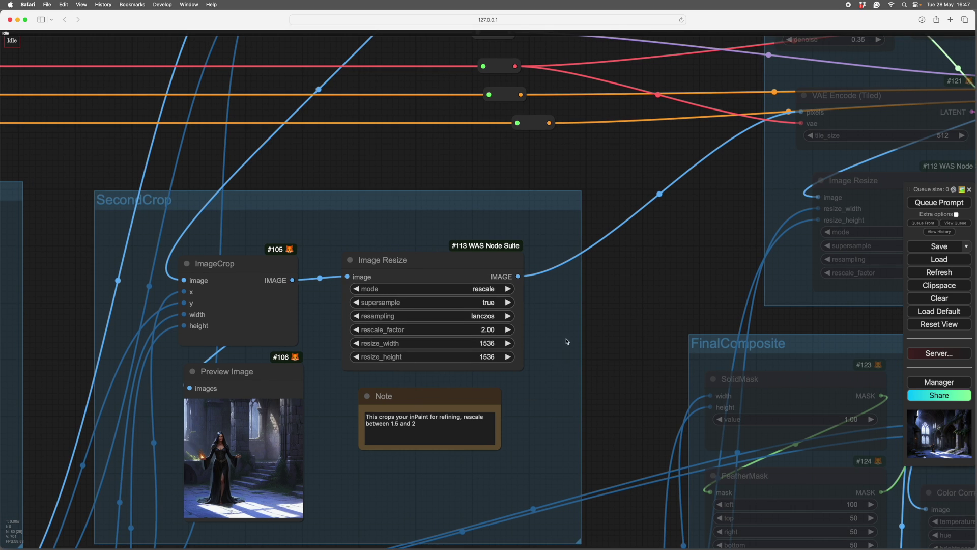
left_click_drag(562, 332, 553, 359)
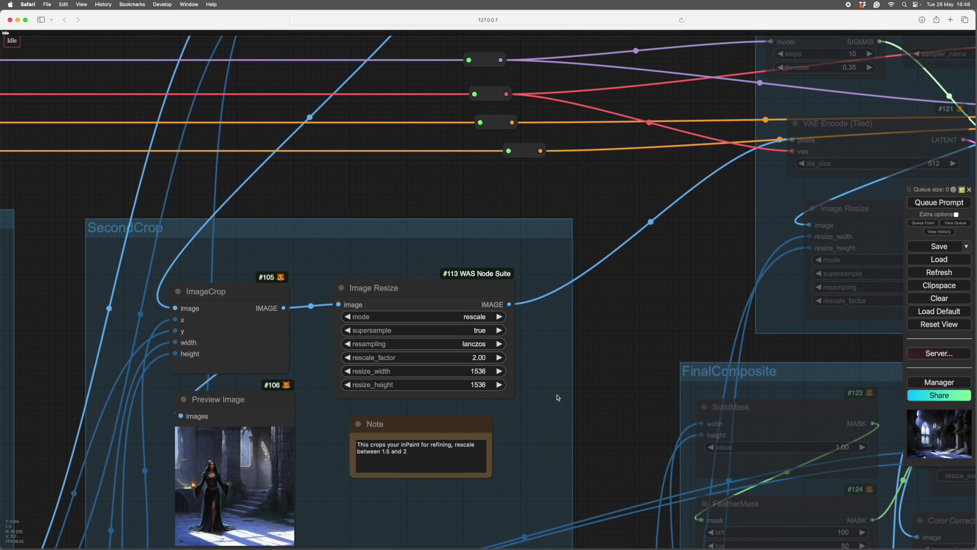
left_click_drag(556, 398, 560, 414)
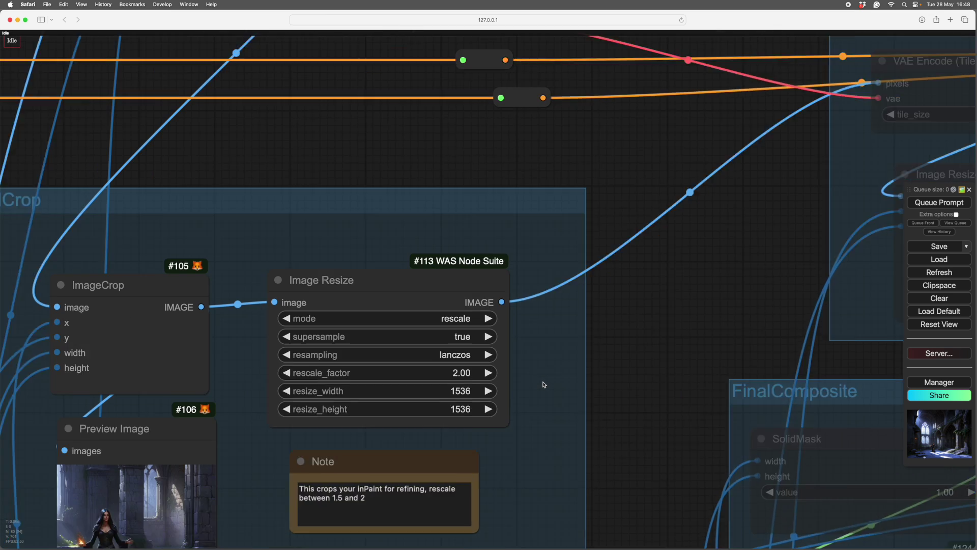
scroll(542, 384, "up", 2)
left_click_drag(541, 384, 593, 384)
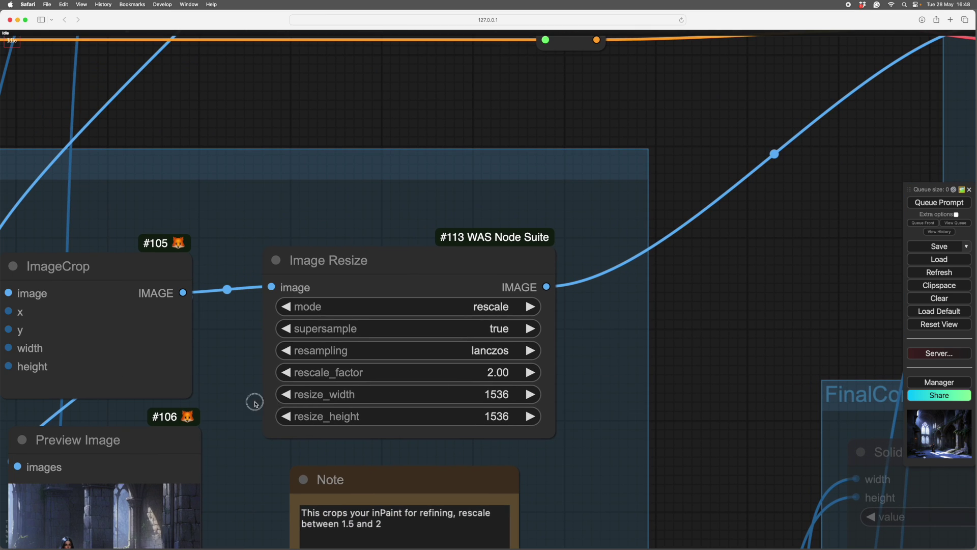
- Enable the RefineInpaint group by setting all of its nodes to Always
left_click_drag(260, 397, 370, 293)
scroll(581, 390, "right", 5)
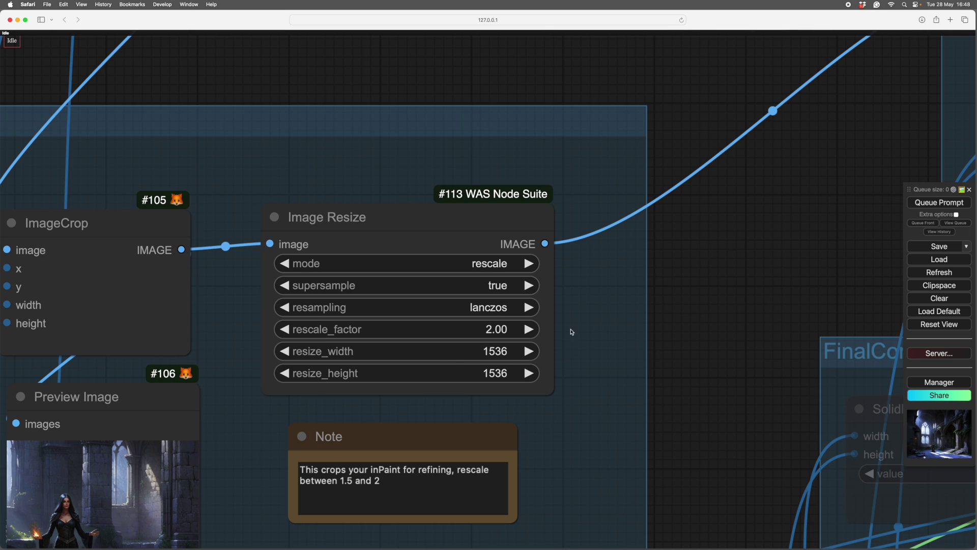
left_click_drag(690, 318, 707, 312)
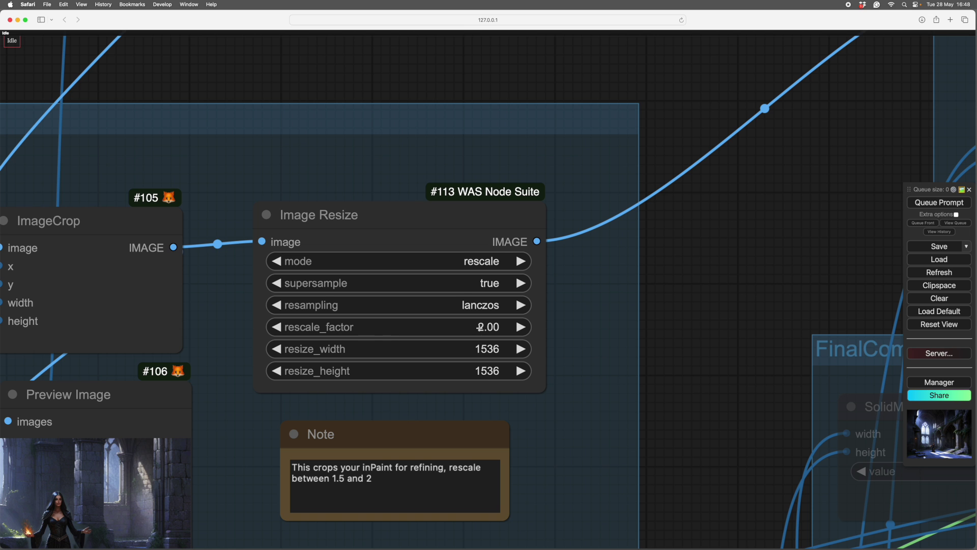
left_click_drag(722, 308, 504, 336)
right_click(404, 297)
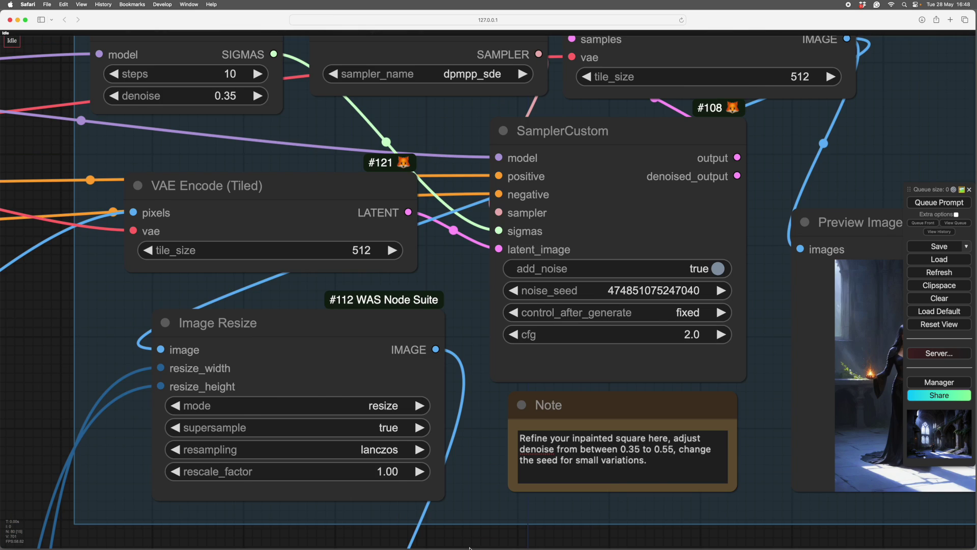
- Examine the RefineInpaint group's scheduler, sampler and resize nodes and read the note on adjusting denoise and seed
scroll(469, 547, "down", 3)
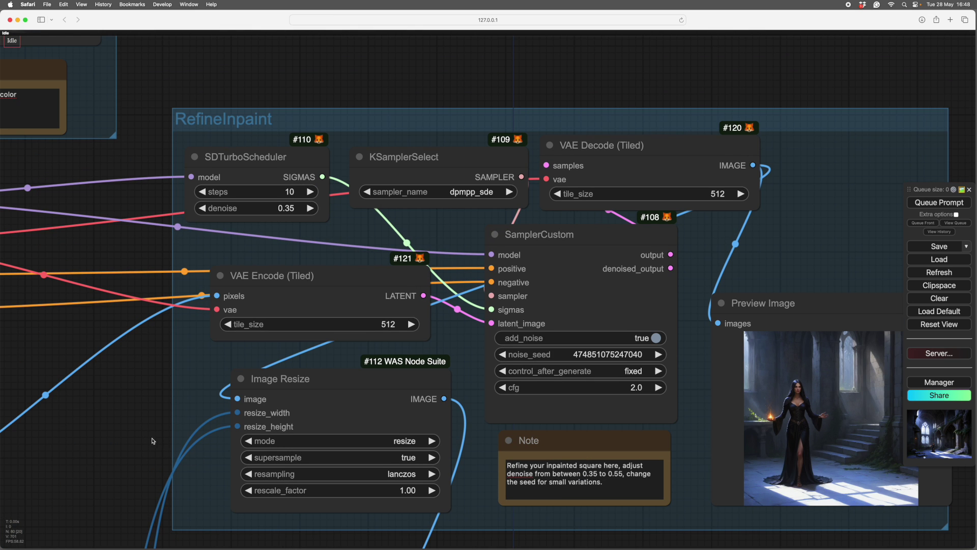
left_click_drag(138, 425, 45, 395)
left_click_drag(440, 521, 391, 517)
left_click_drag(844, 448, 835, 457)
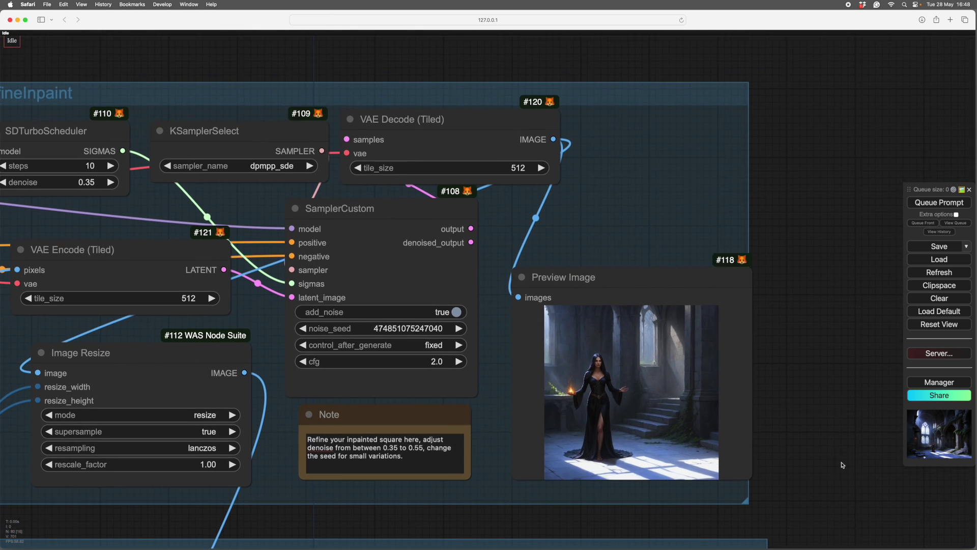
scroll(810, 415, "up", 3)
scroll(804, 406, "left", 2)
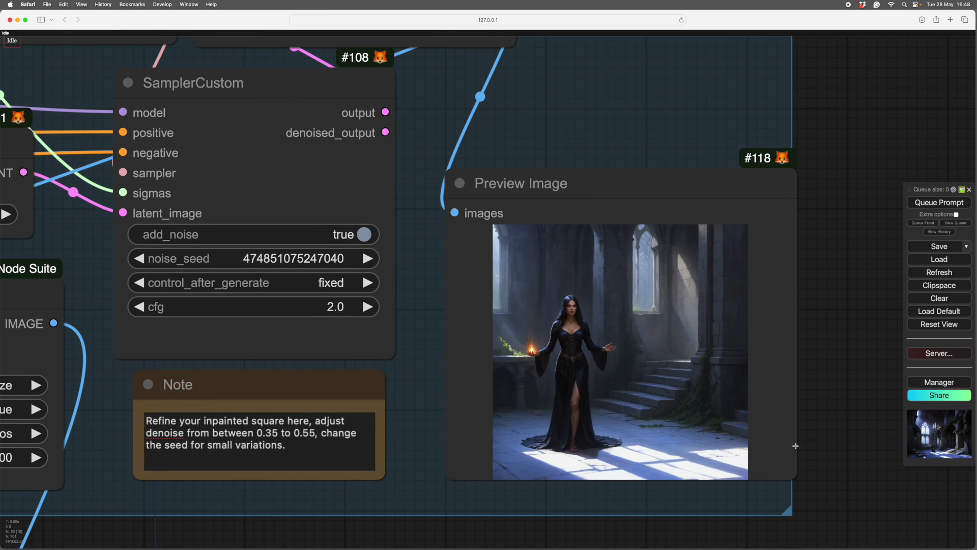
- Inspect the refined sorceress in the RefineInpaint preview up close, checking face, hands, flame and dress against the background
scroll(807, 332, "up", 5)
scroll(837, 407, "left", 2)
scroll(840, 407, "up", 1)
scroll(840, 406, "up", 3)
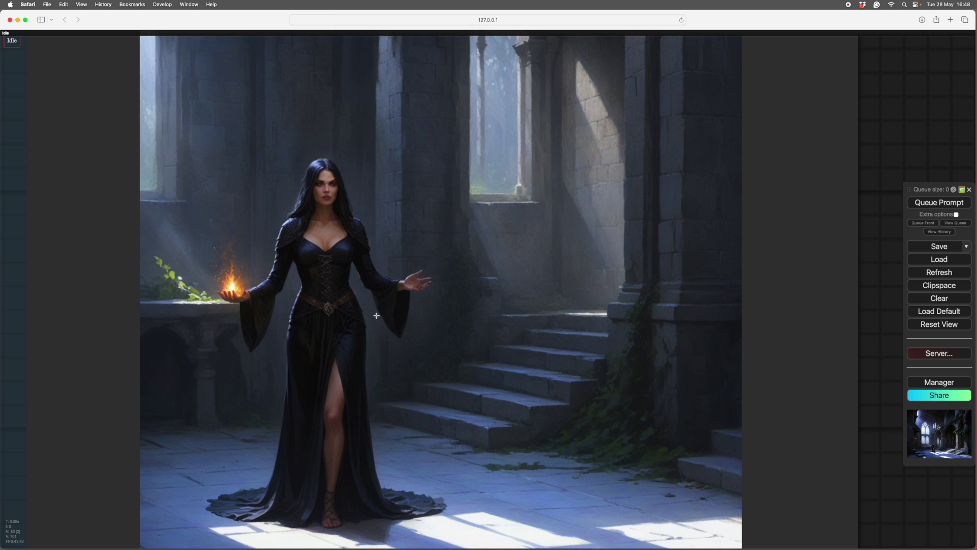
scroll(376, 316, "down", 8)
scroll(402, 285, "up", 7)
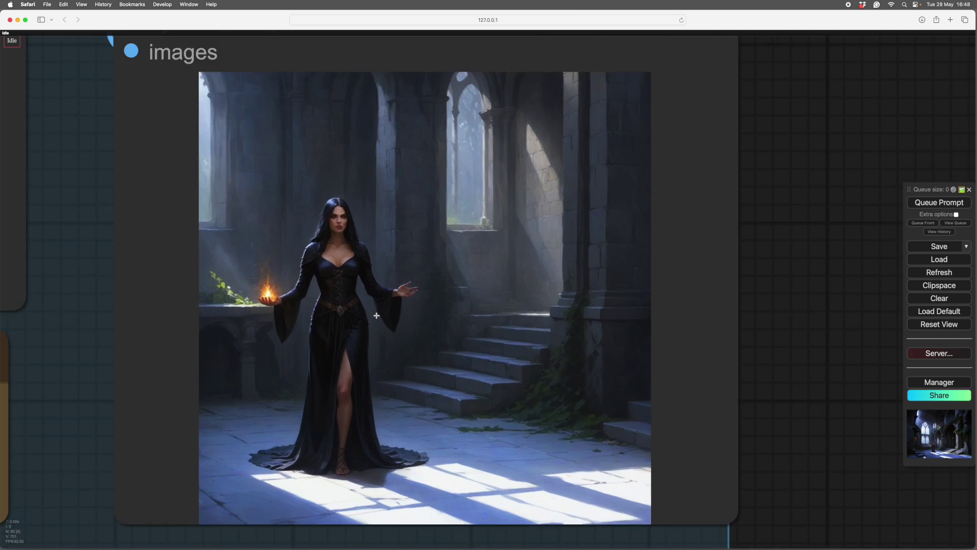
scroll(393, 303, "up", 6)
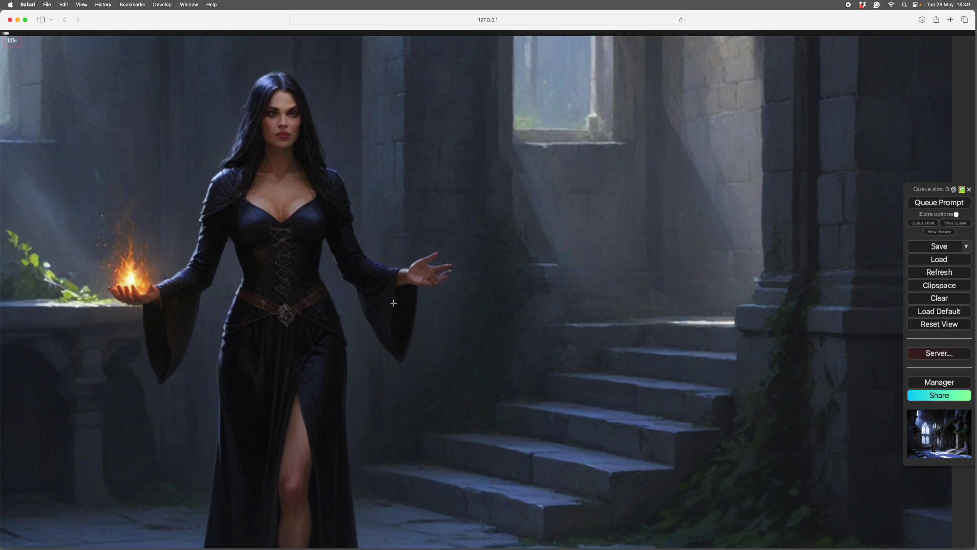
scroll(394, 303, "down", 10)
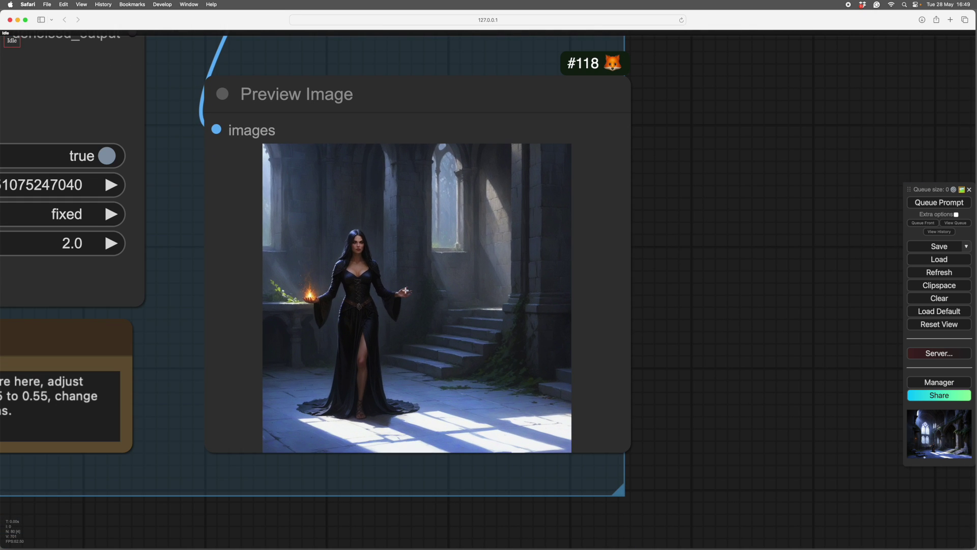
scroll(549, 329, "down", 8)
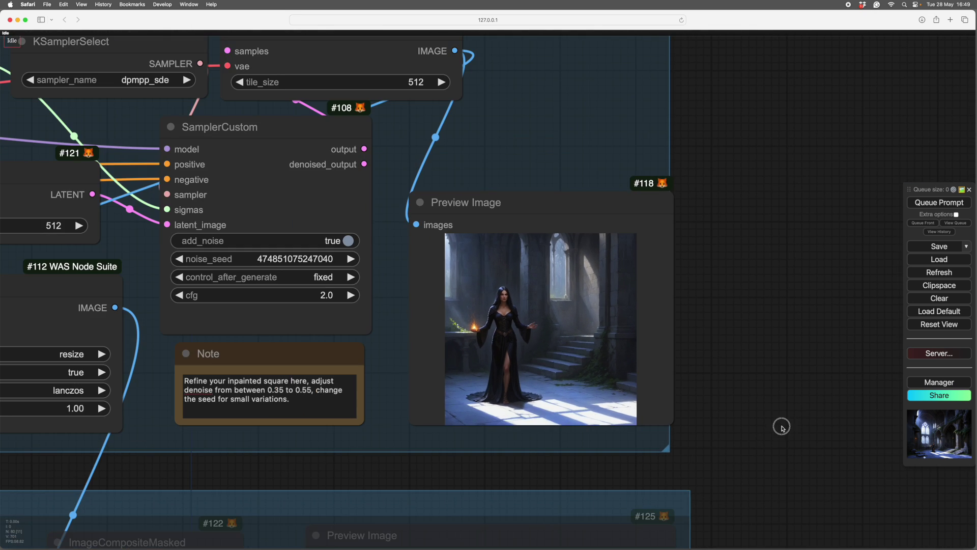
scroll(831, 374, "down", 8)
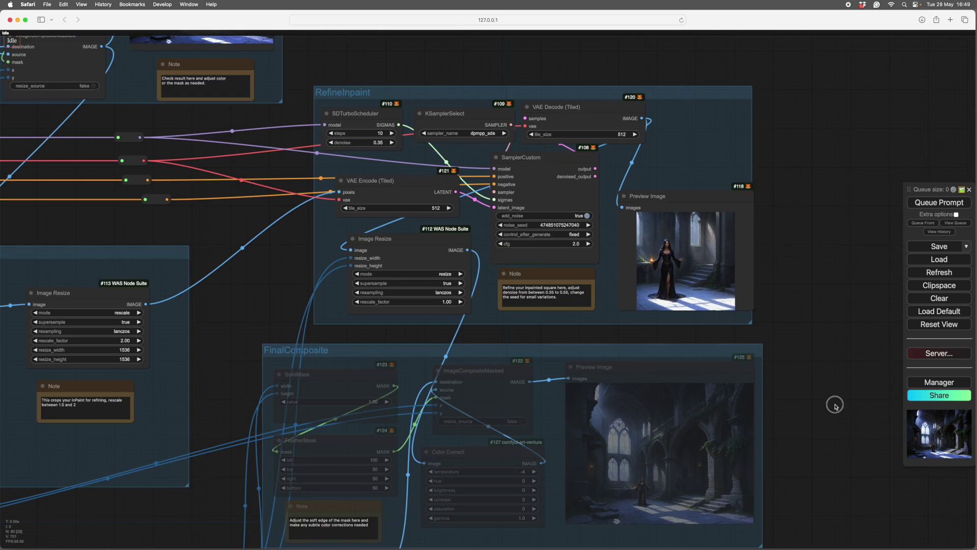
scroll(700, 322, "up", 5)
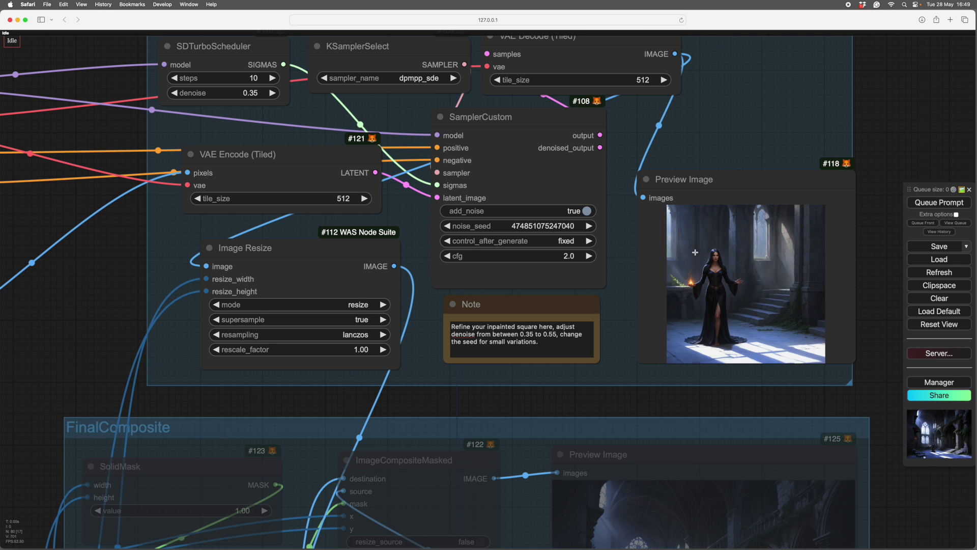
- Enable the FinalComposite group by setting all of its nodes to Always
scroll(873, 410, "down", 10)
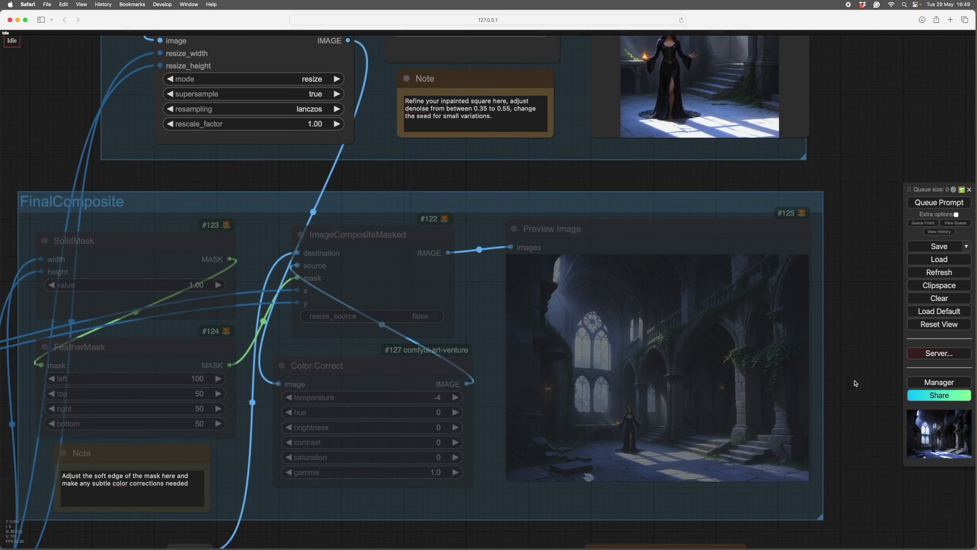
scroll(542, 486, "up", 3)
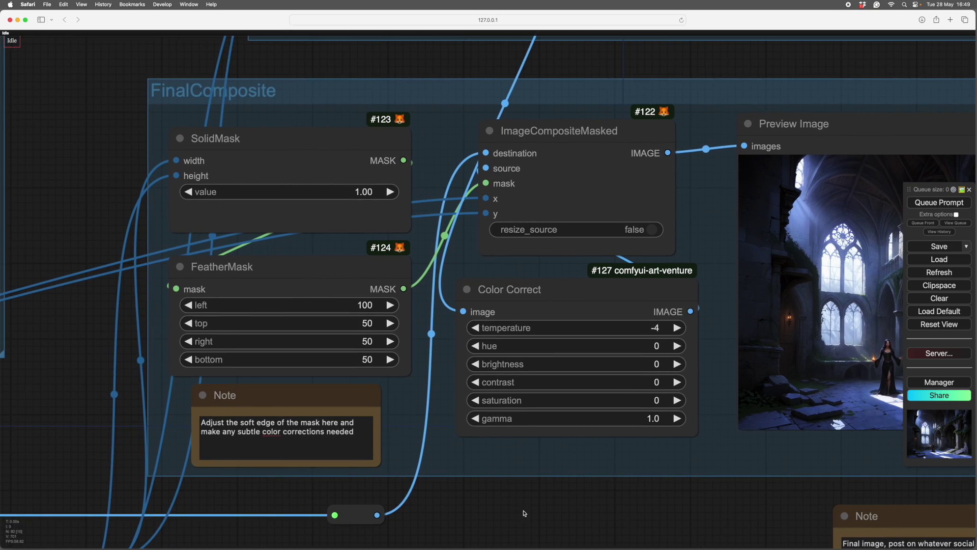
scroll(551, 509, "down", 5)
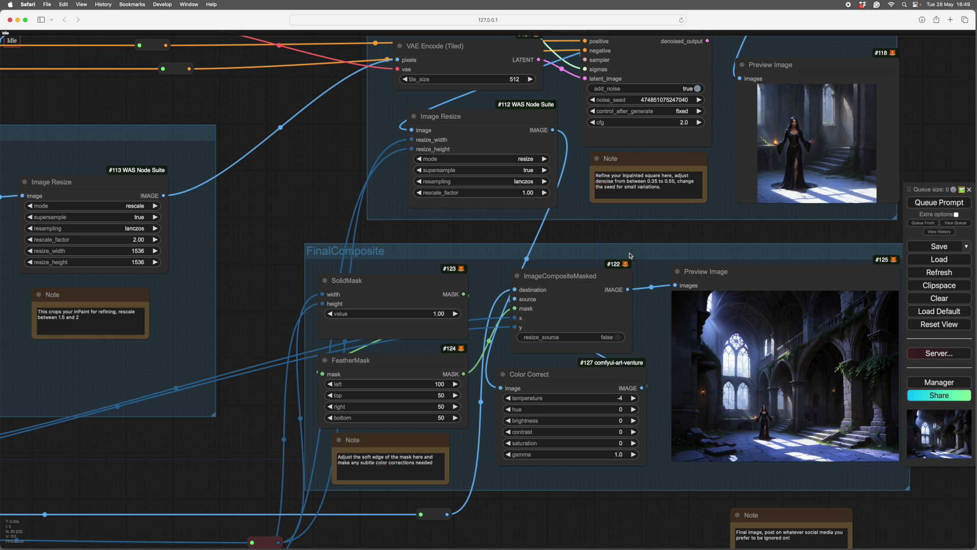
- Reposition the RefineInpaint group's Image Resize node slightly, keeping it below VAE Encode (Tiled)
left_click_drag(623, 237, 568, 308)
left_click_drag(426, 186, 426, 191)
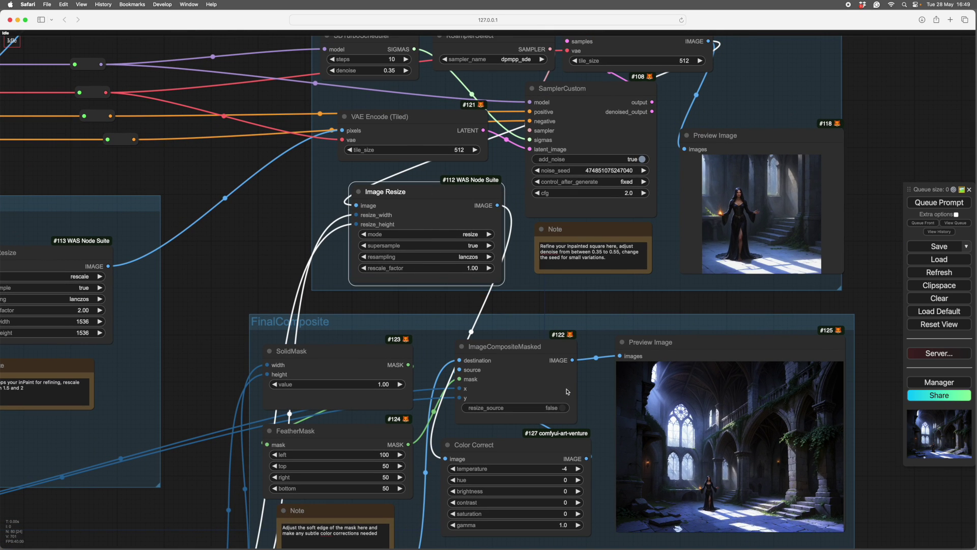
left_click_drag(439, 192, 429, 186)
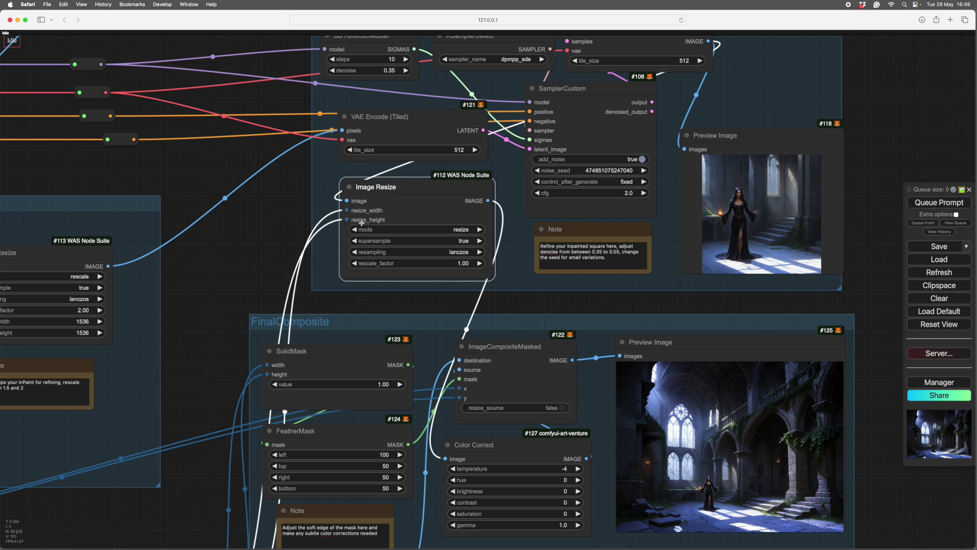
left_click_drag(401, 191, 396, 187)
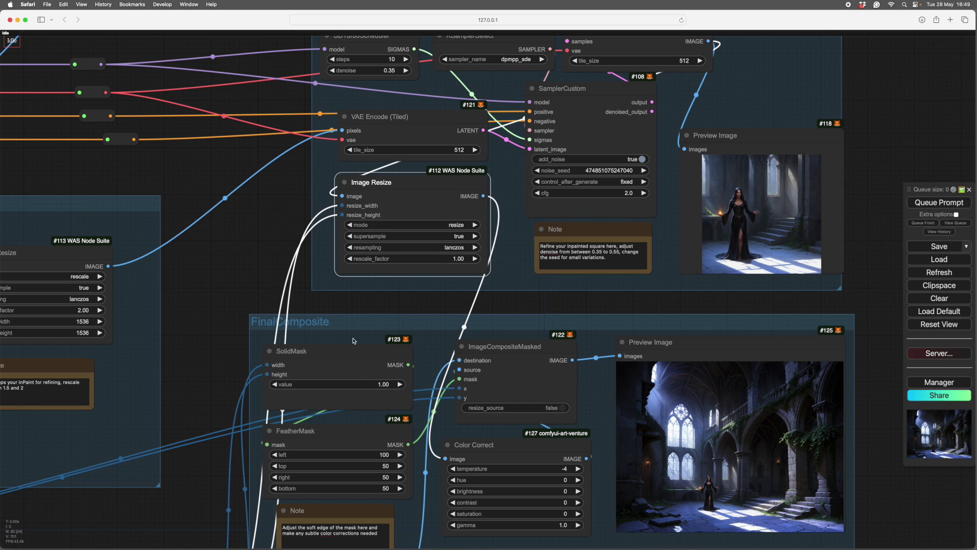
- Examine the FinalComposite group's Preview Bridge and Grow Mask With Blur nodes, the final image preview and the note on precise masking
left_click_drag(340, 302, 358, 205)
left_click_drag(487, 484, 460, 469)
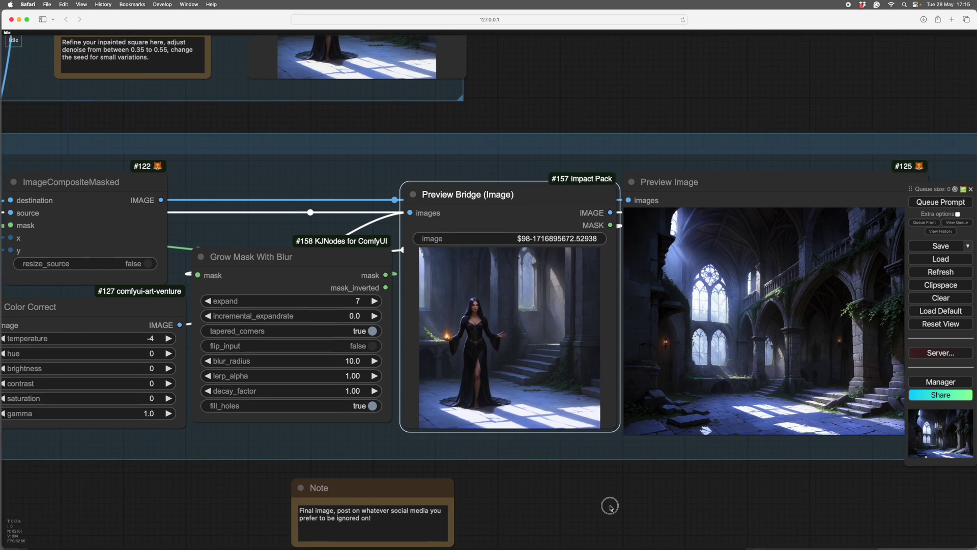
scroll(665, 504, "up", 2)
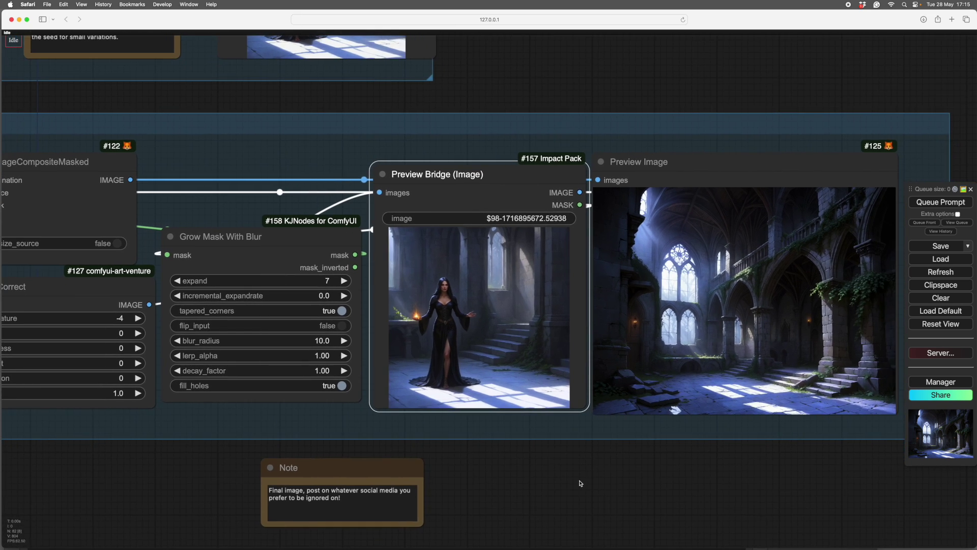
left_click_drag(563, 500, 600, 510)
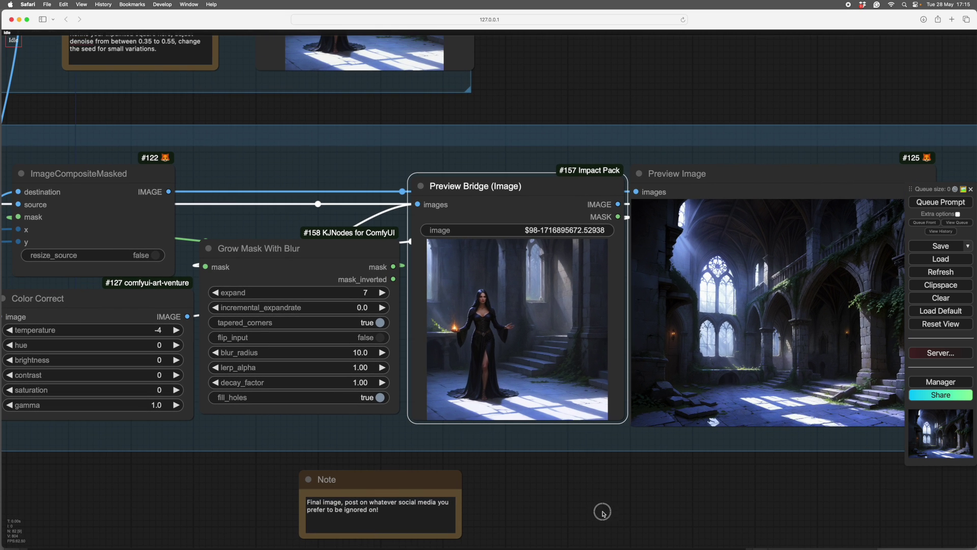
left_click_drag(598, 475, 559, 535)
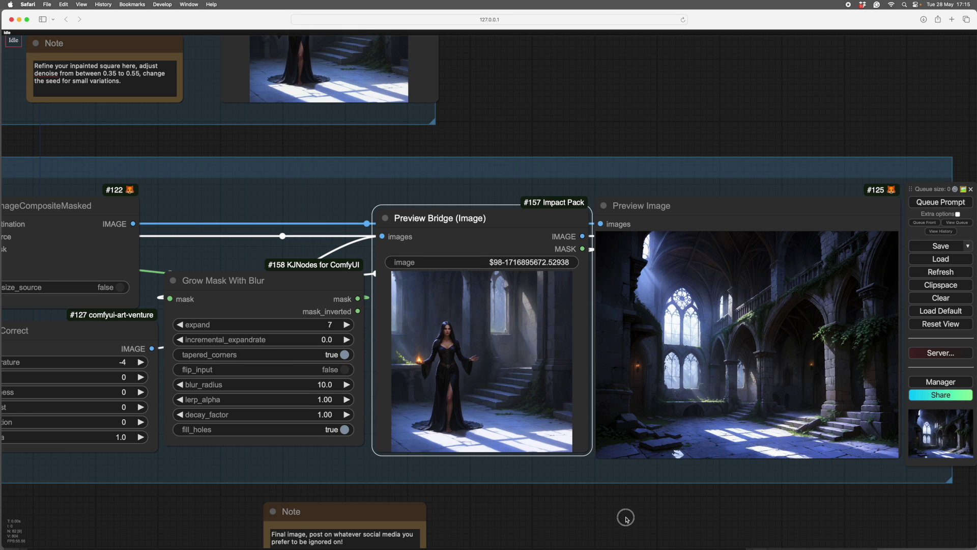
left_click_drag(628, 516, 674, 503)
left_click(611, 503)
left_click_drag(566, 505, 653, 514)
left_click_drag(574, 212, 574, 207)
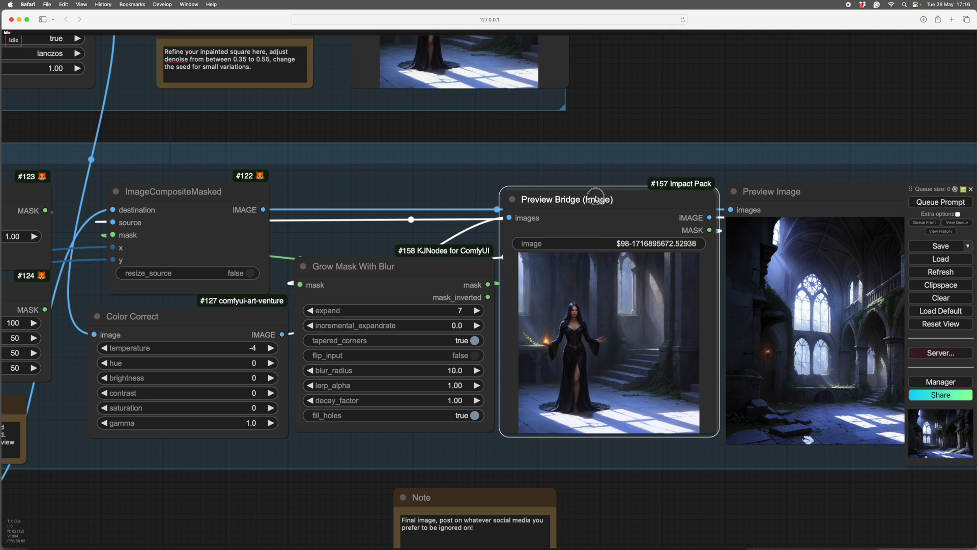
left_click_drag(283, 487, 535, 519)
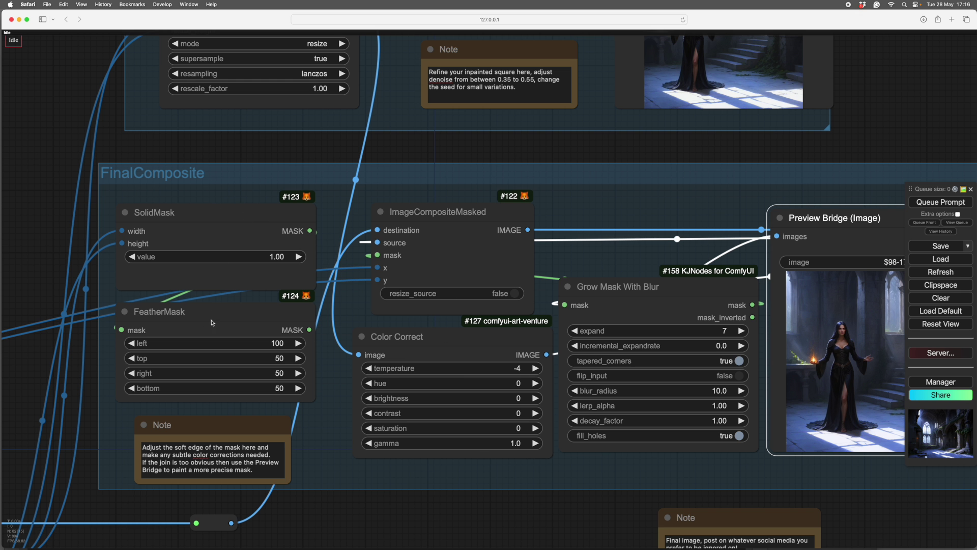
- Select the FeatherMask, Grow Mask With Blur and Preview Bridge nodes in turn to trace how the mask is connected
left_click(230, 310)
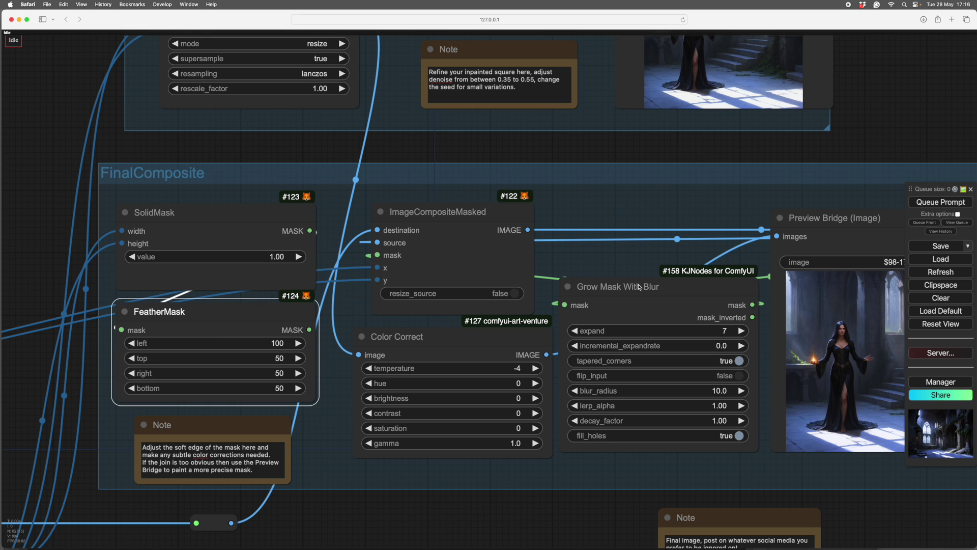
left_click_drag(640, 286, 646, 287)
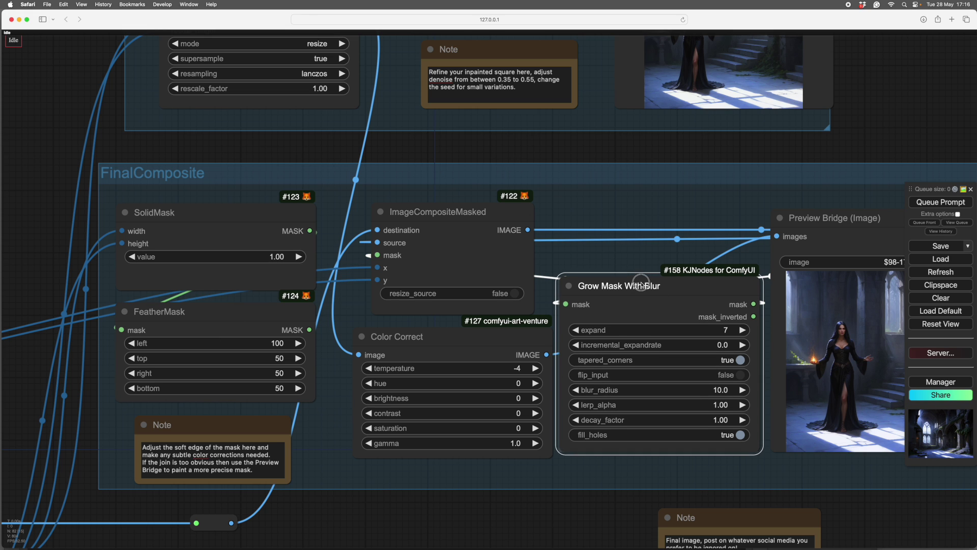
left_click(819, 221)
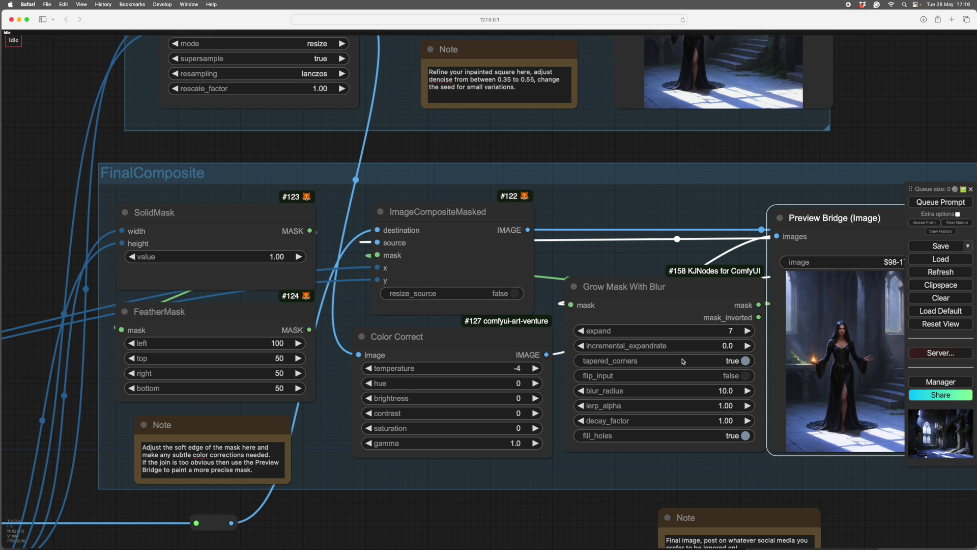
- Open the Preview Bridge node's sorceress image in the MaskEditor
left_click_drag(542, 529, 191, 473)
left_click_drag(573, 502, 557, 530)
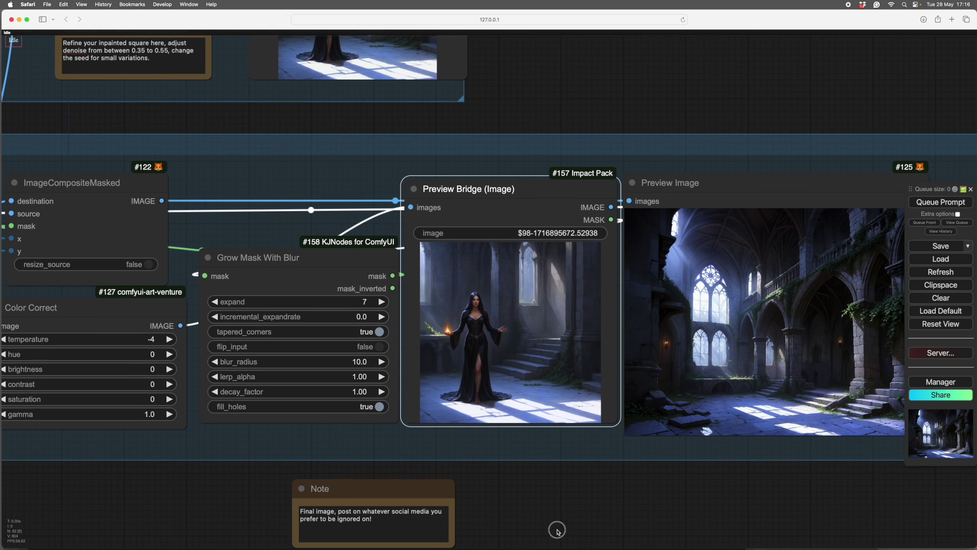
scroll(473, 369, "up", 8)
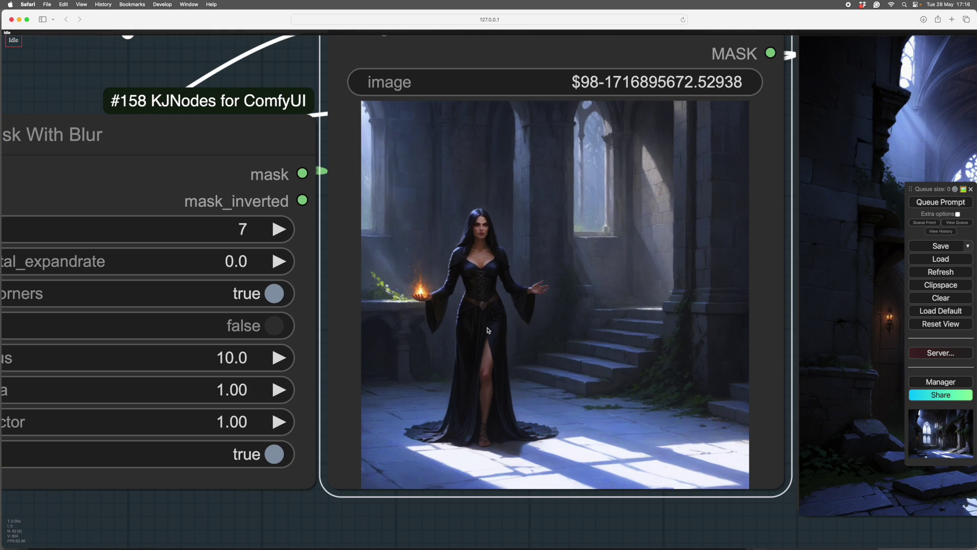
right_click(484, 326)
left_click(505, 452)
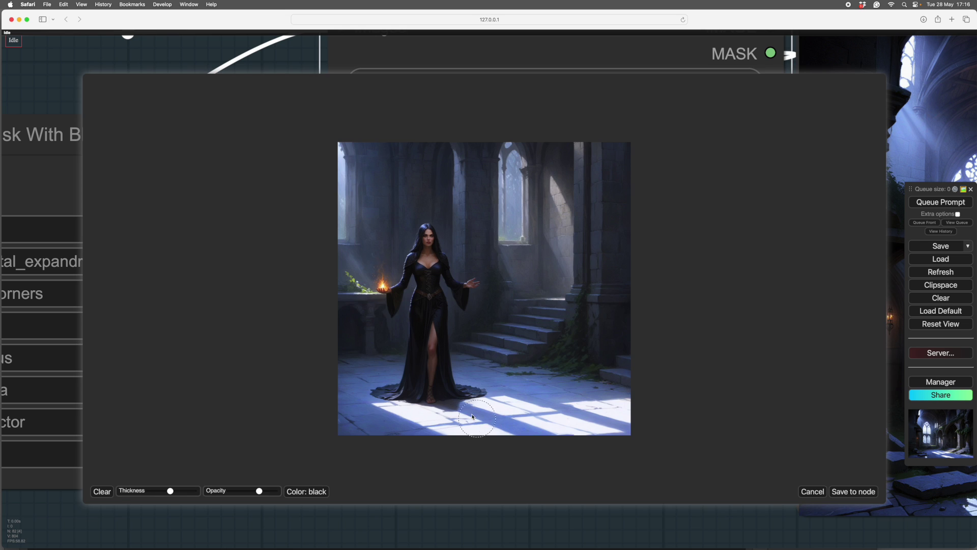
- Paint a mask over the whole sorceress, including her hands, the flame and the dress train, and save it to the node
mouse_move(449, 396)
left_mouse_down()
mouse_move(405, 372)
mouse_move(423, 286)
mouse_move(461, 292)
left_mouse_up()
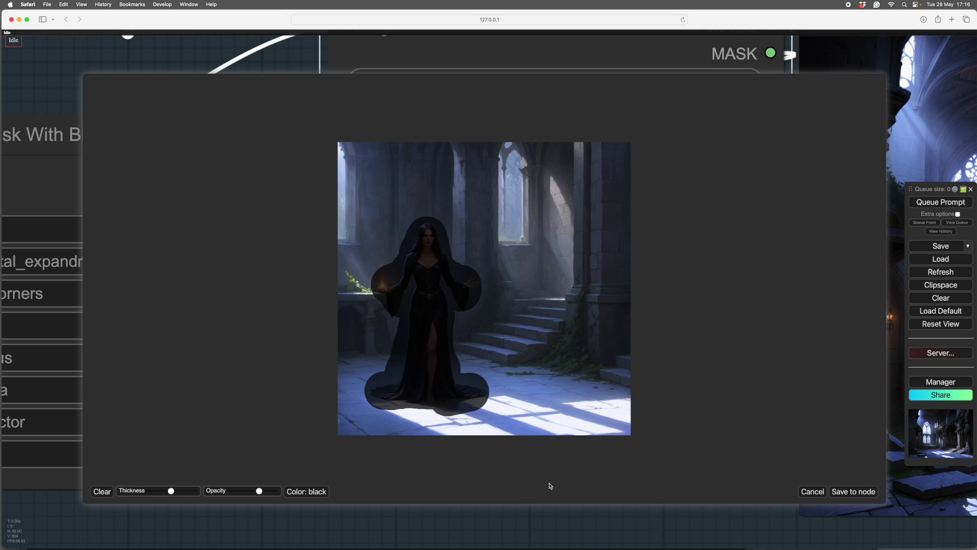
left_click(398, 293)
left_click_drag(635, 529, 622, 526)
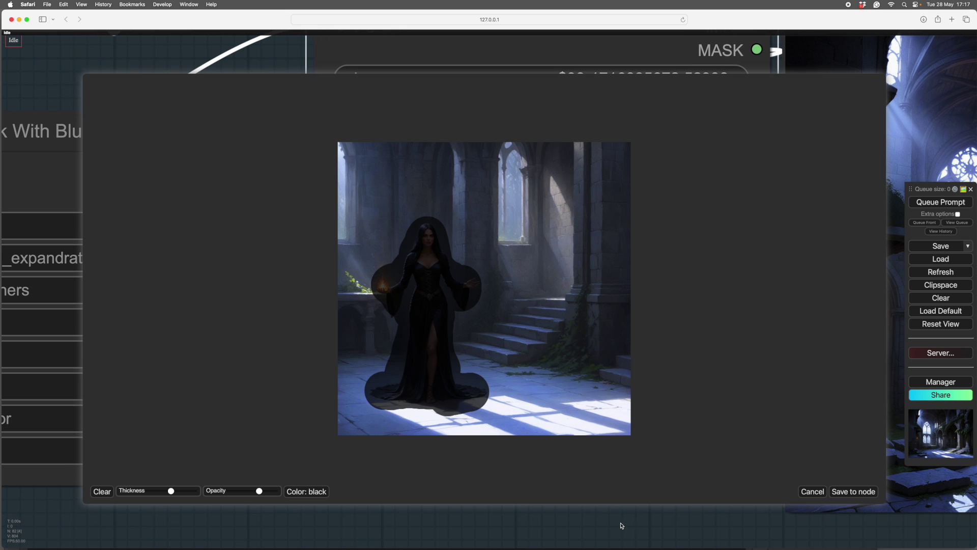
left_click(849, 492)
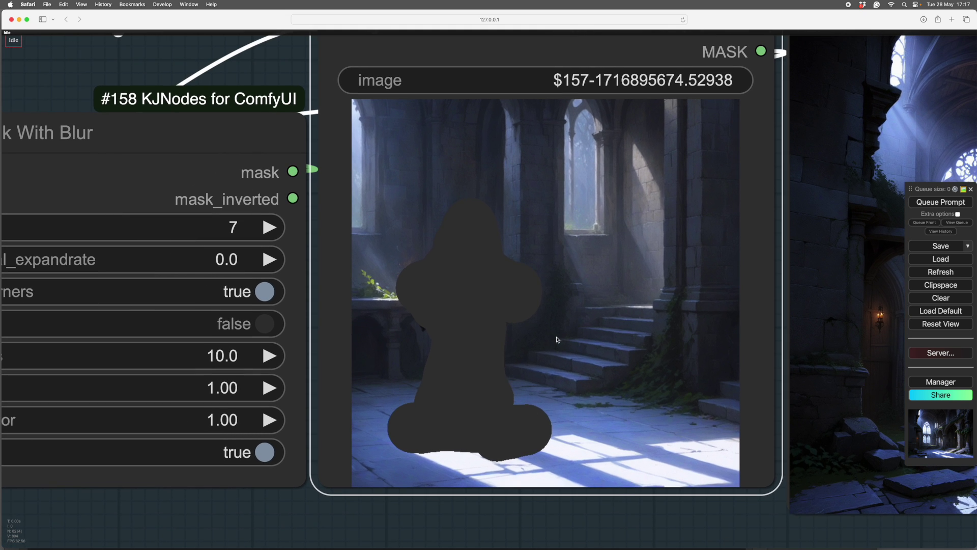
- Reopen the Preview Bridge node's image in the MaskEditor and save the painted sorceress mask to the node again
right_click(623, 361)
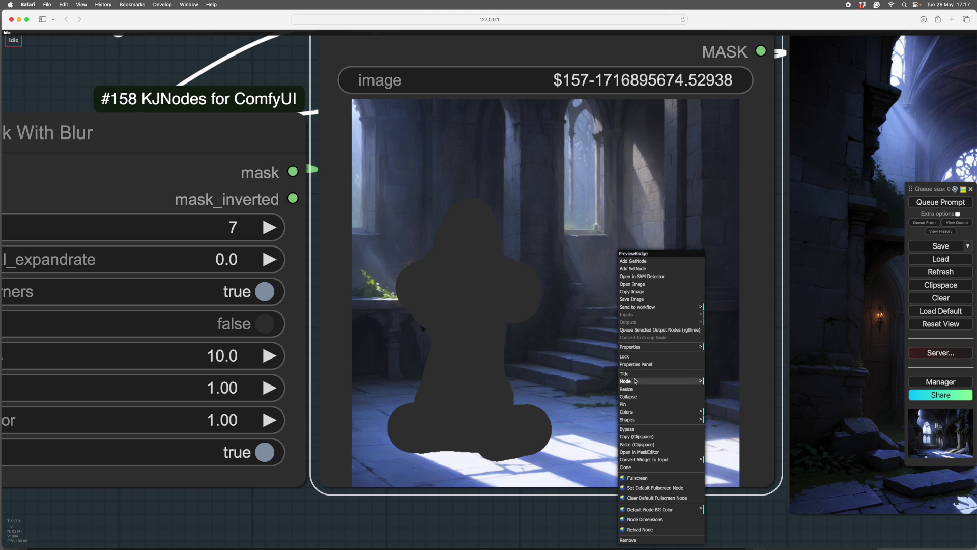
left_click(642, 452)
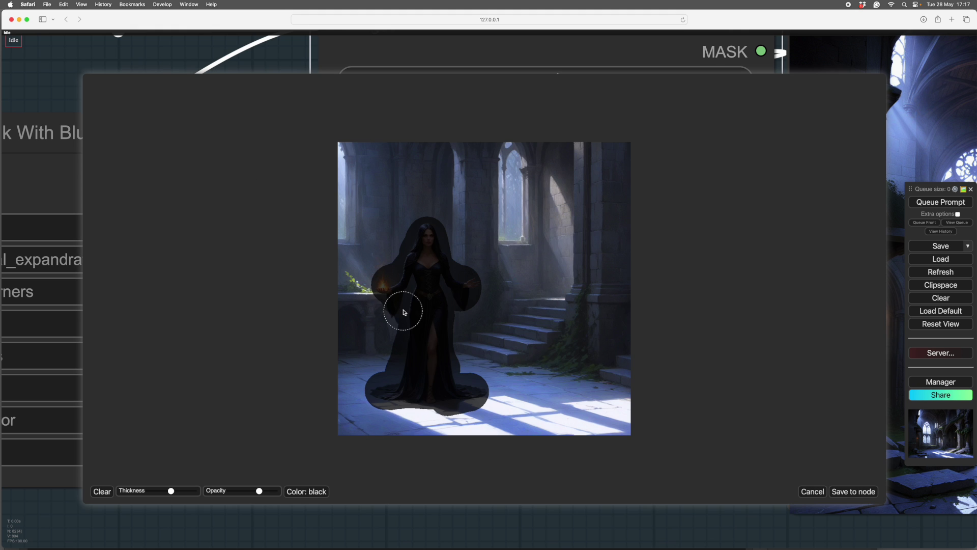
left_click(854, 492)
- Examine the sorceress and her surroundings up close in the FinalComposite group's Preview Image
left_click_drag(696, 519, 486, 496)
left_click_drag(661, 527, 626, 519)
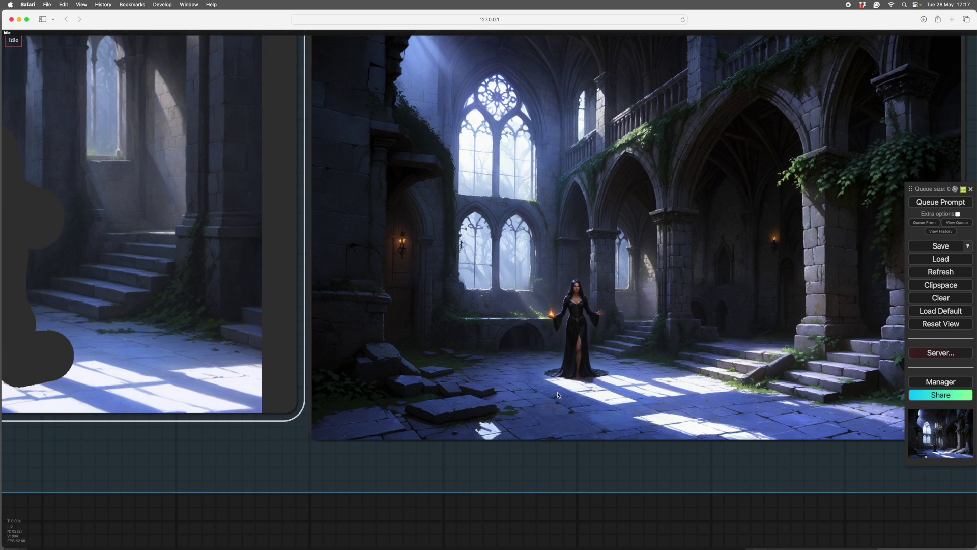
scroll(595, 351, "up", 6)
scroll(595, 351, "up", 1)
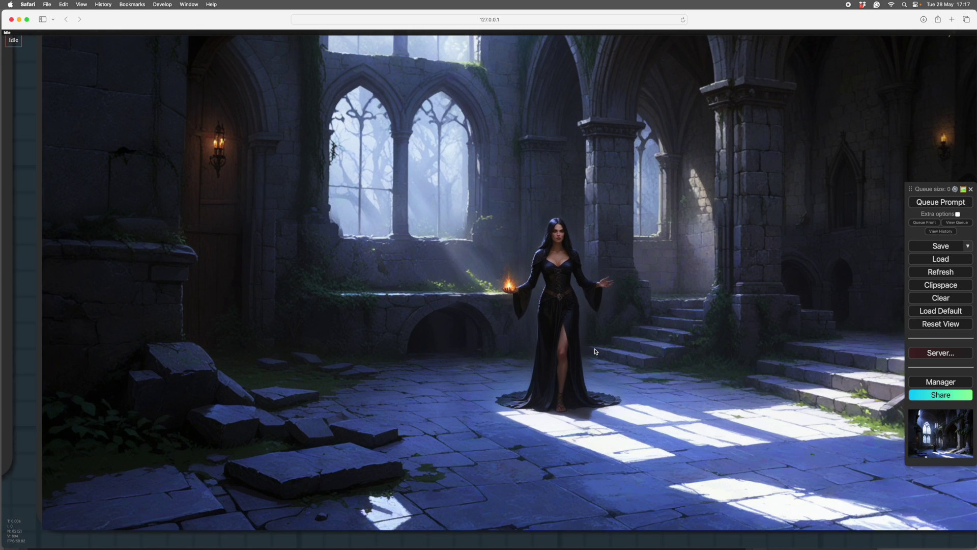
scroll(595, 351, "down", 6)
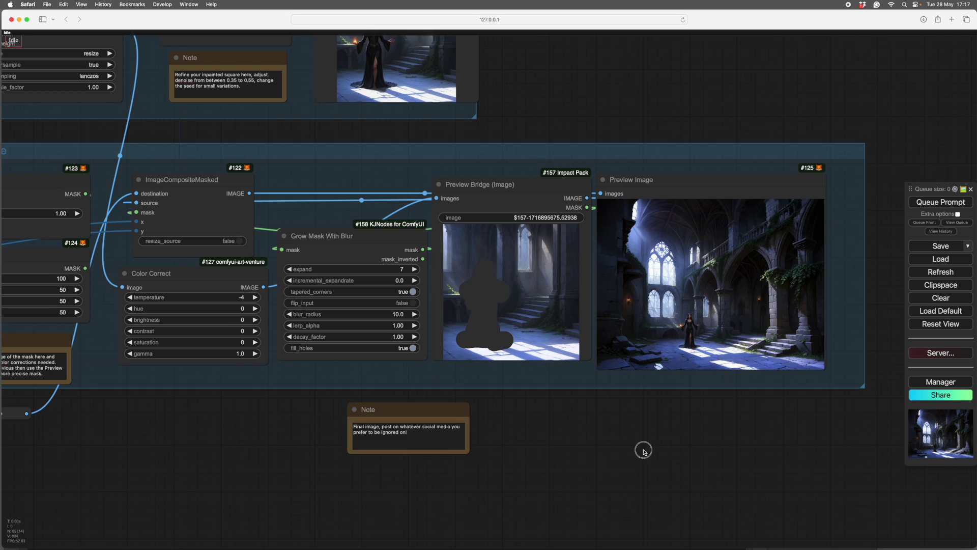
- Trace the rerouted crop and size links from the FinalComposite group back to CropSelection and forward again to the final preview
mouse_move(644, 447)
left_mouse_down()
mouse_move(637, 435)
mouse_move(655, 447)
left_mouse_up()
left_click_drag(592, 458, 744, 413)
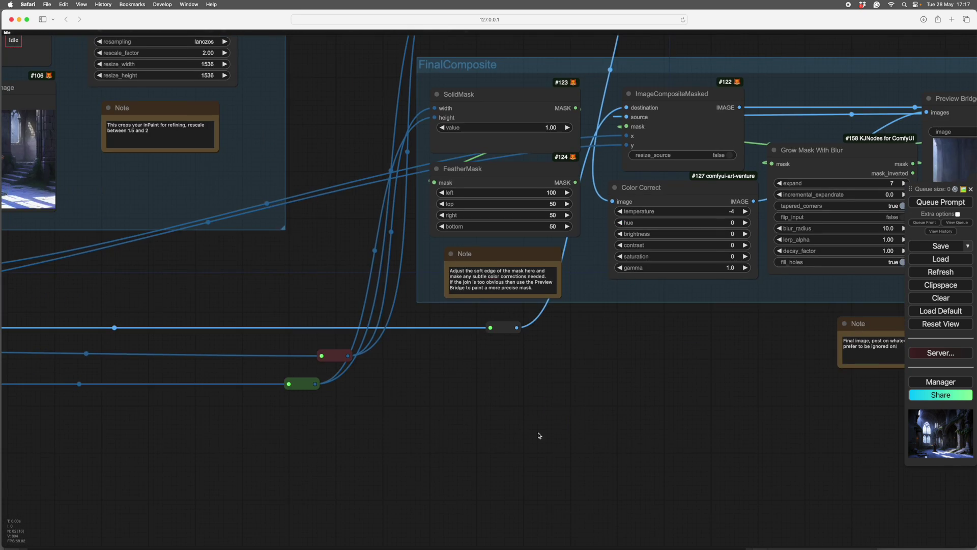
scroll(540, 435, "left", 15)
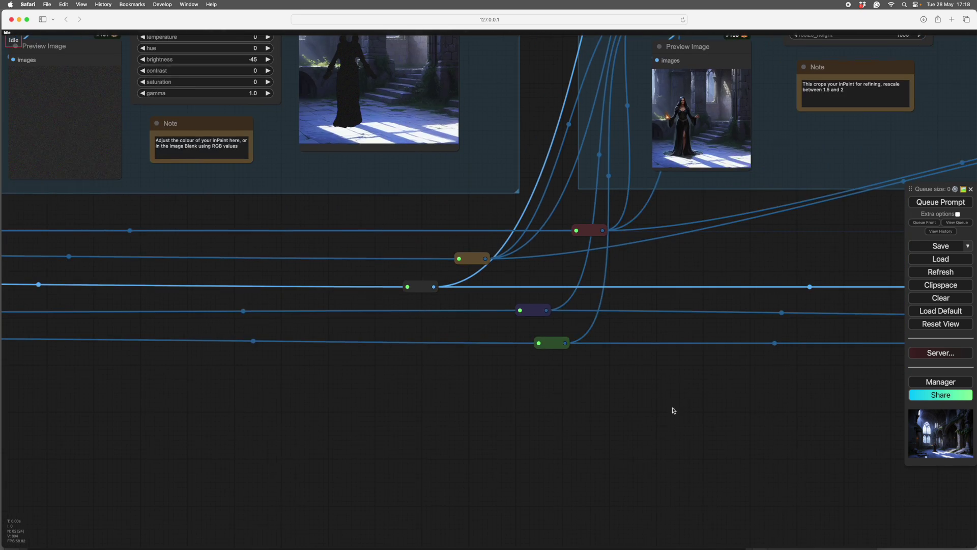
scroll(619, 421, "left", 15)
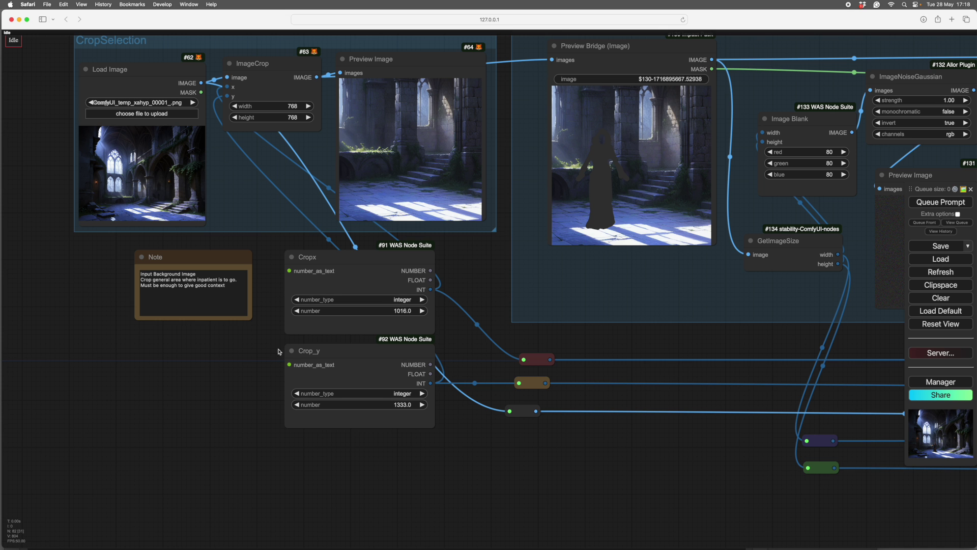
scroll(655, 476, "right", 15)
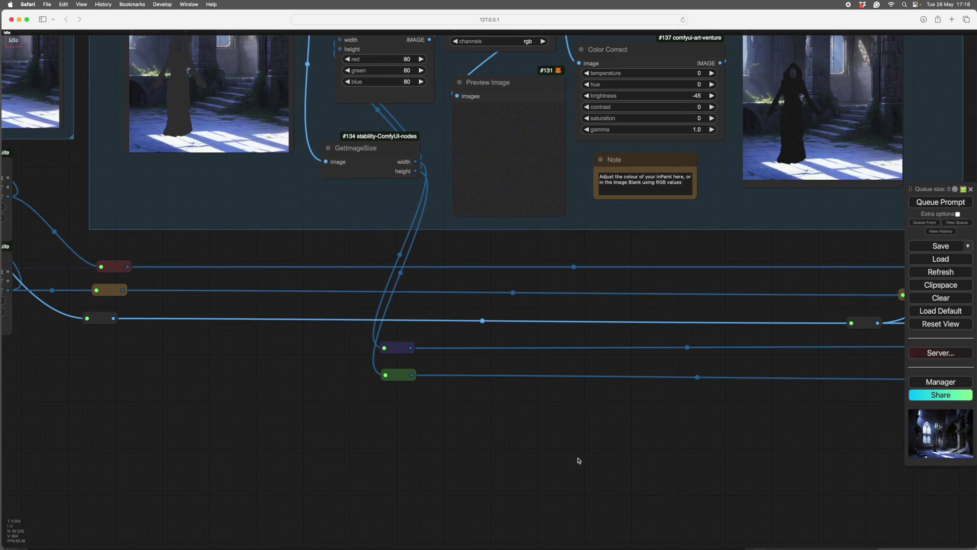
scroll(610, 467, "right", 20)
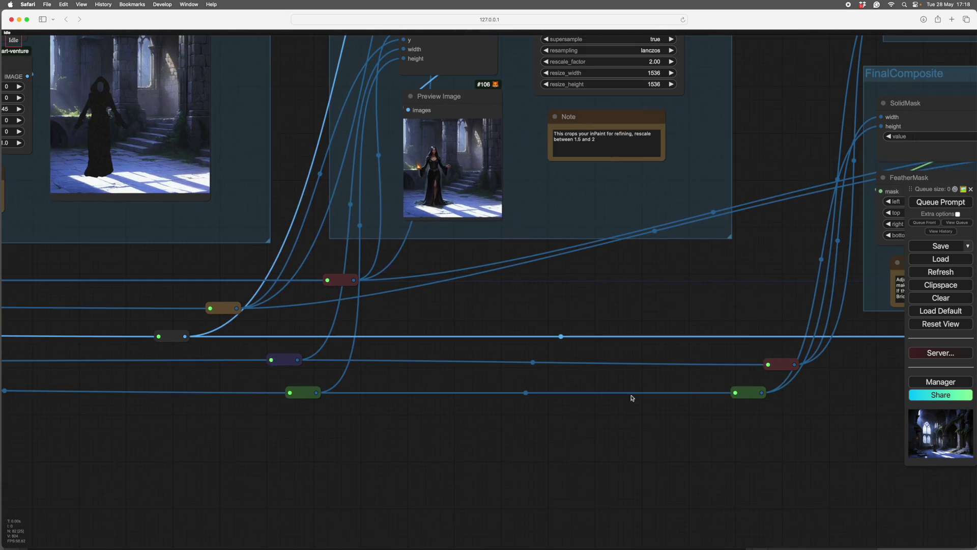
scroll(722, 404, "right", 20)
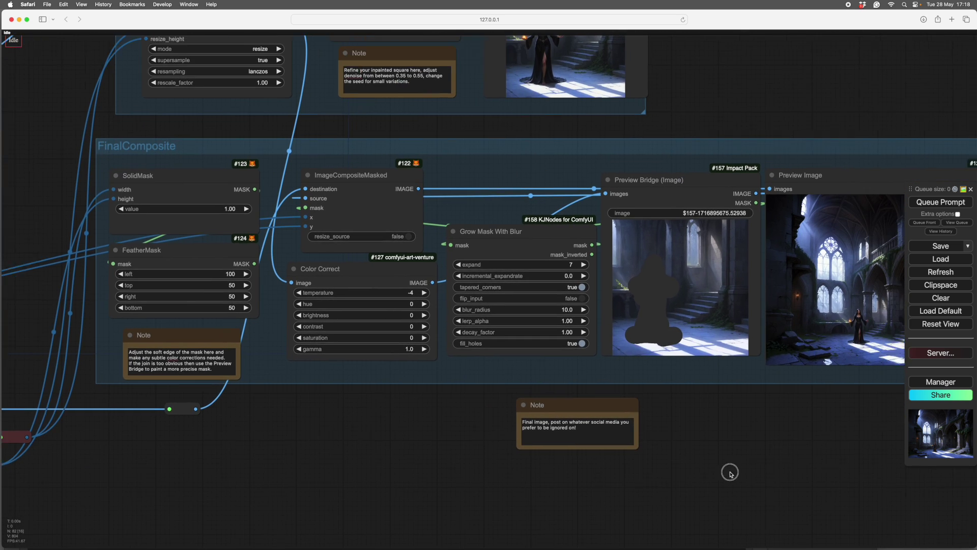
scroll(695, 477, "right", 10)
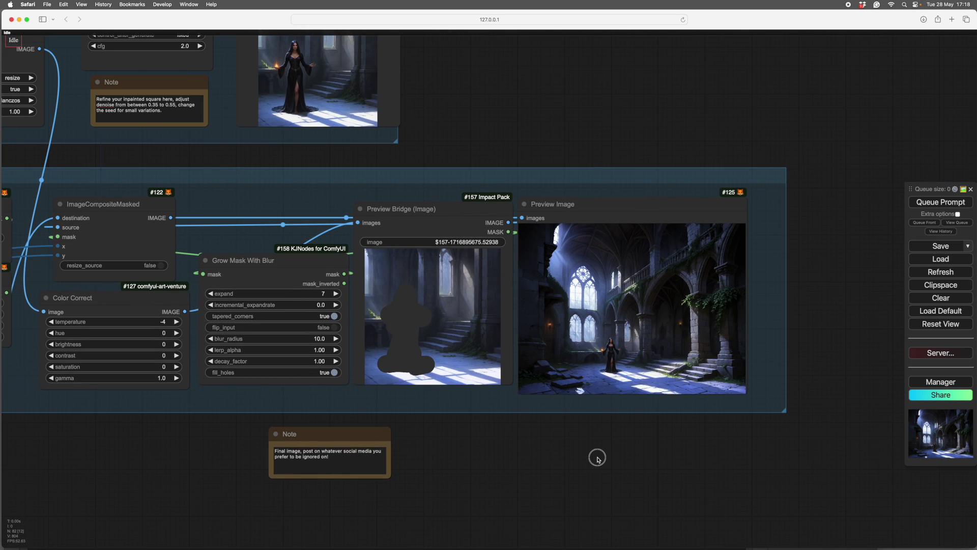
scroll(212, 442, "left", 10)
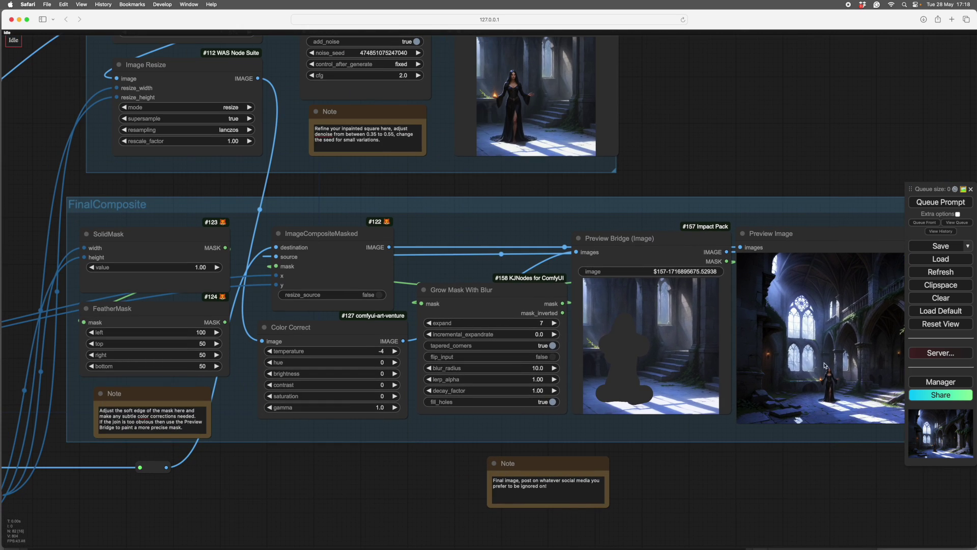
- Examine how the refining group's Image Resize output feeds the FinalComposite nodes, and inspect the resulting final Preview Image
scroll(757, 506, "up", 3)
scroll(808, 205, "left", 6)
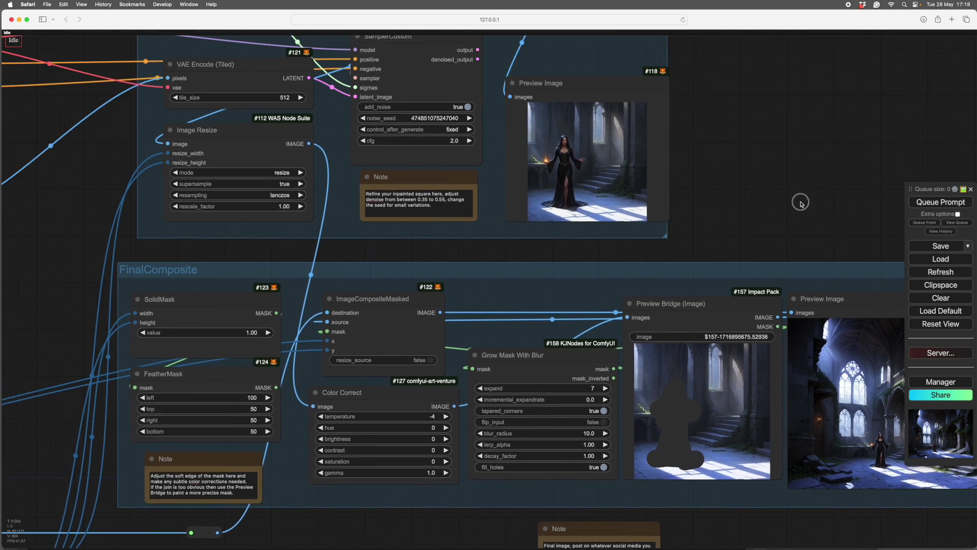
scroll(316, 258, "left", 6)
scroll(290, 186, "up", 2)
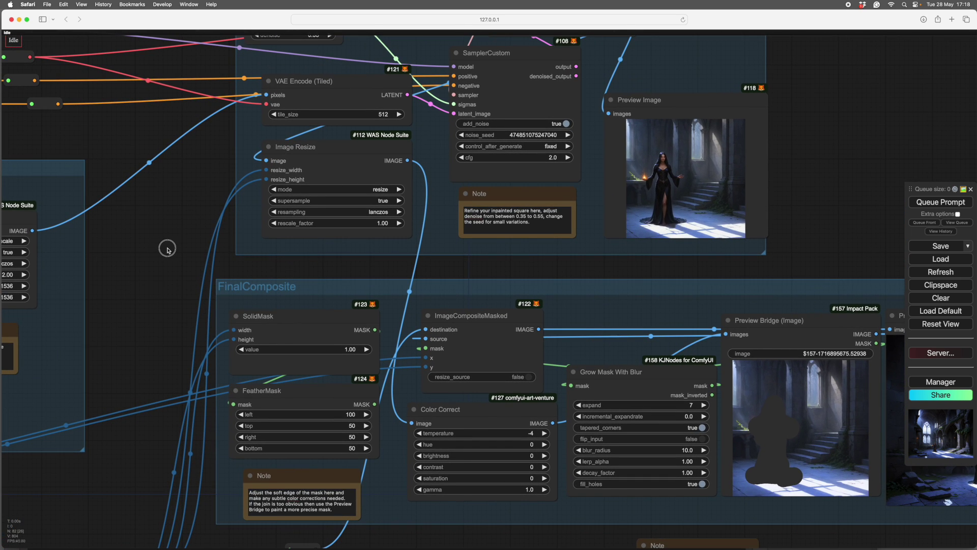
scroll(168, 249, "down", 2)
left_click(147, 270)
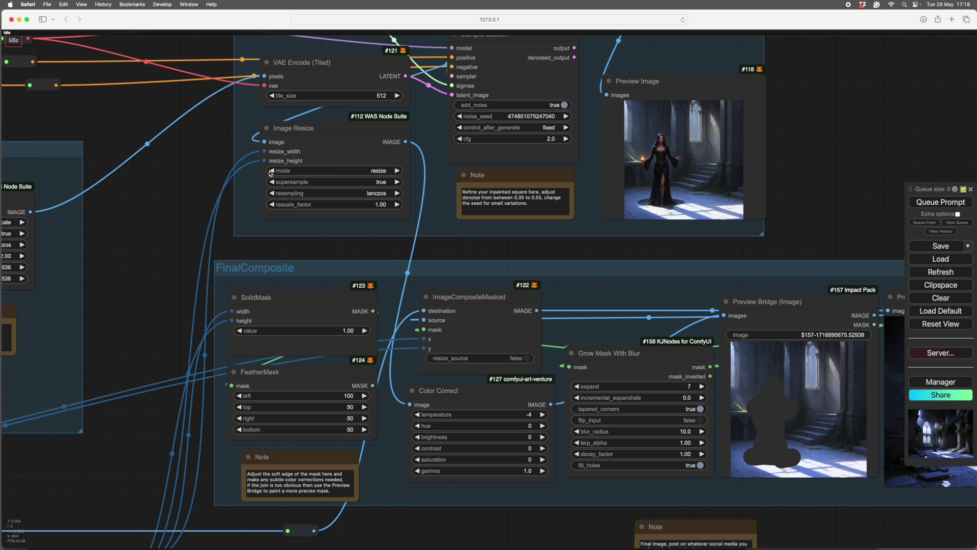
scroll(170, 185, "down", 2)
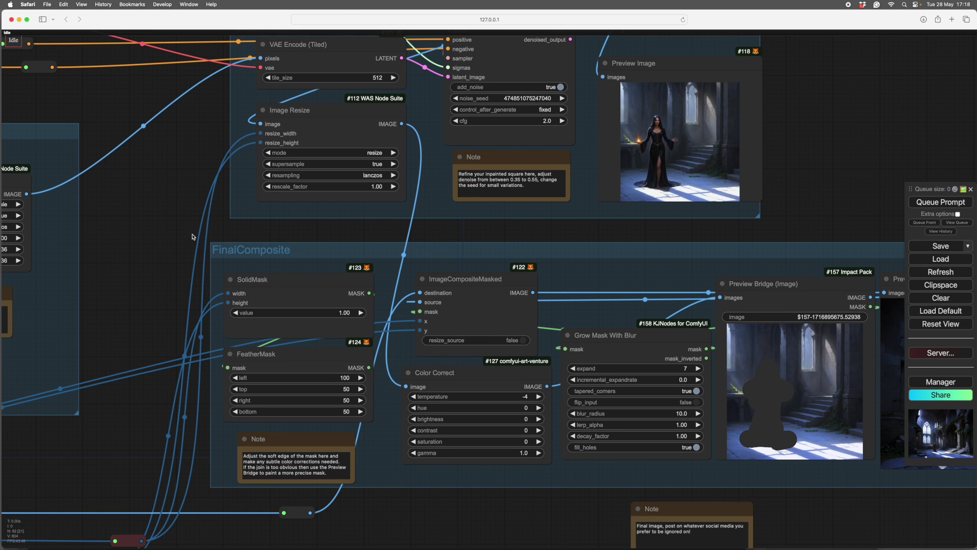
scroll(162, 168, "right", 2)
scroll(163, 168, "down", 1)
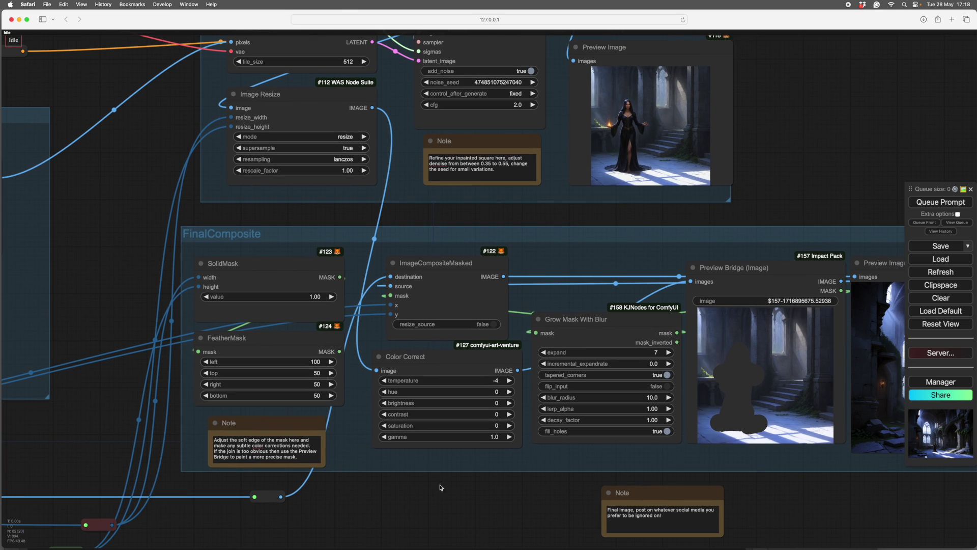
scroll(447, 473, "down", 2)
scroll(450, 484, "right", 8)
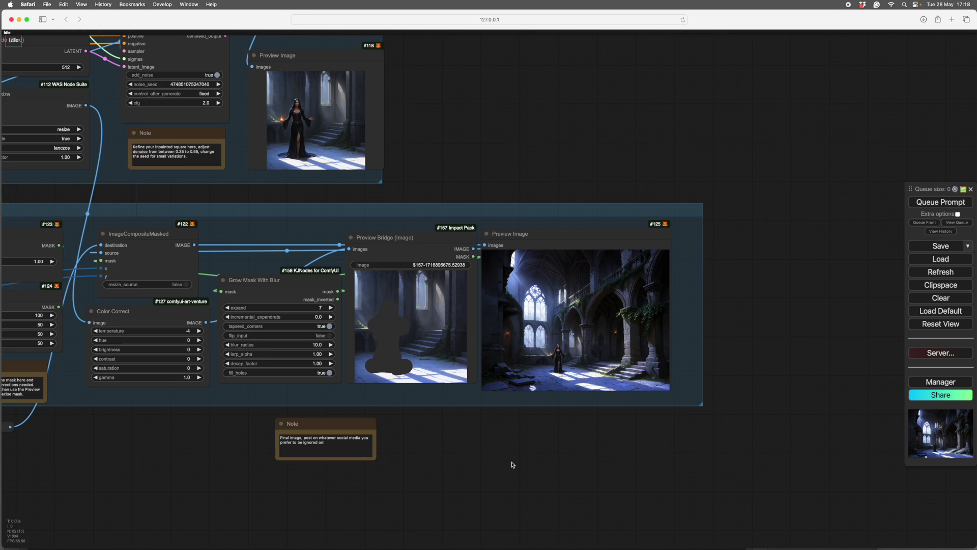
scroll(560, 463, "up", 3)
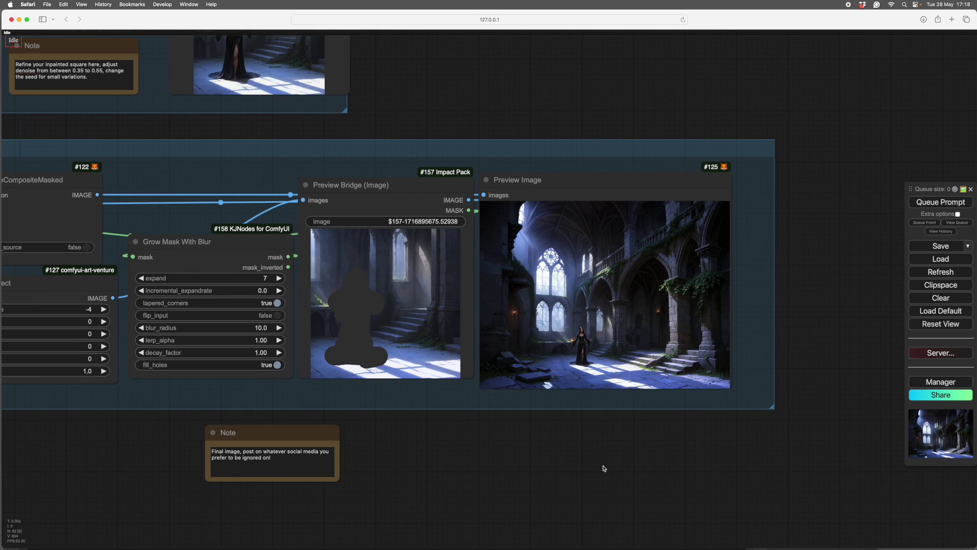
left_click_drag(604, 468, 621, 464)
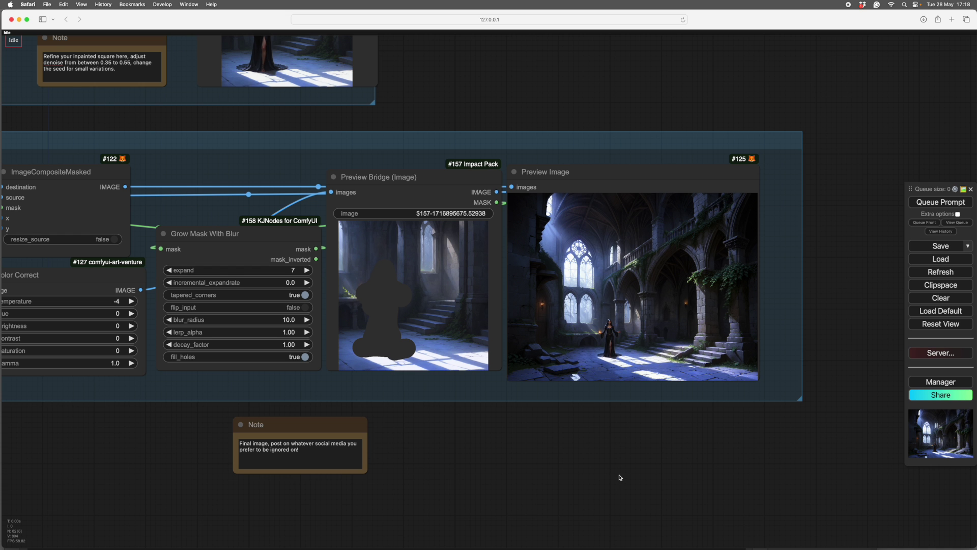
scroll(618, 477, "up", 6)
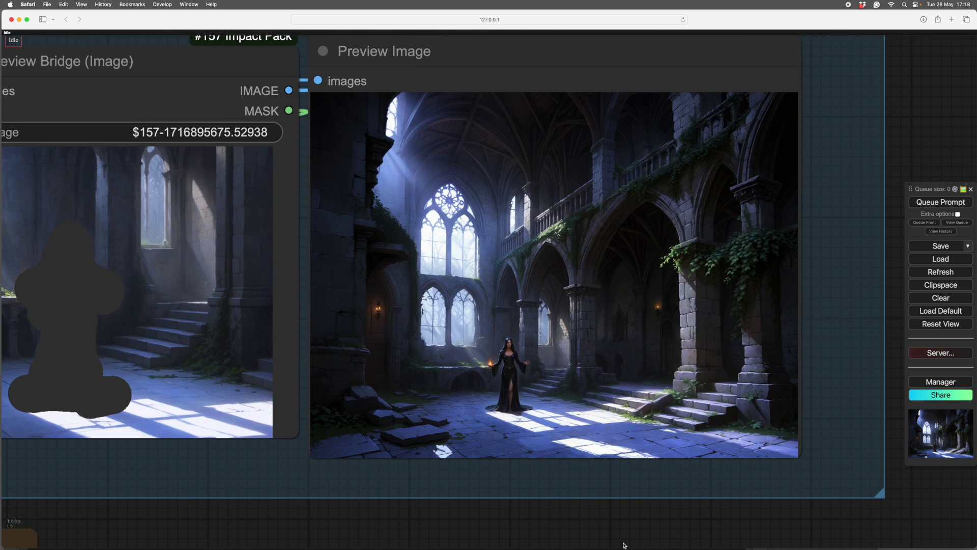
scroll(875, 496, "down", 4)
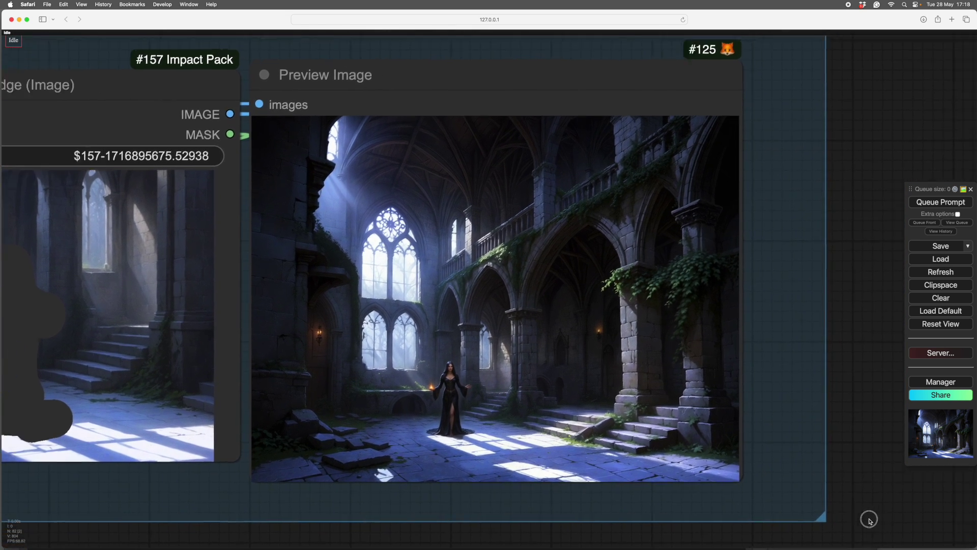
scroll(874, 498, "down", 2)
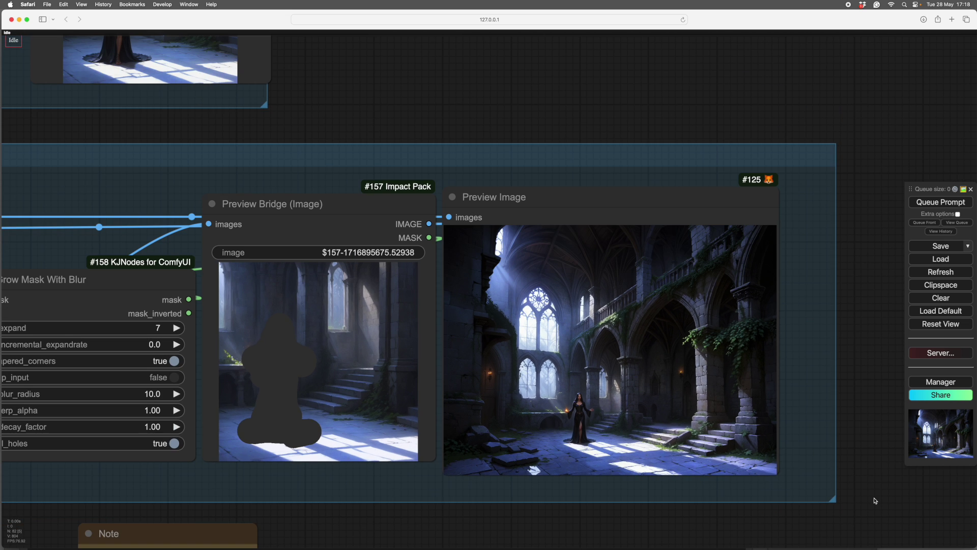
- Move the Note about posting the final image so it sits beneath the FinalComposite group's Preview Image node
left_click_drag(747, 533, 785, 492)
left_click_drag(267, 497, 712, 498)
scroll(713, 497, "down", 1)
left_click_drag(421, 502, 454, 478)
left_click_drag(847, 487, 740, 516)
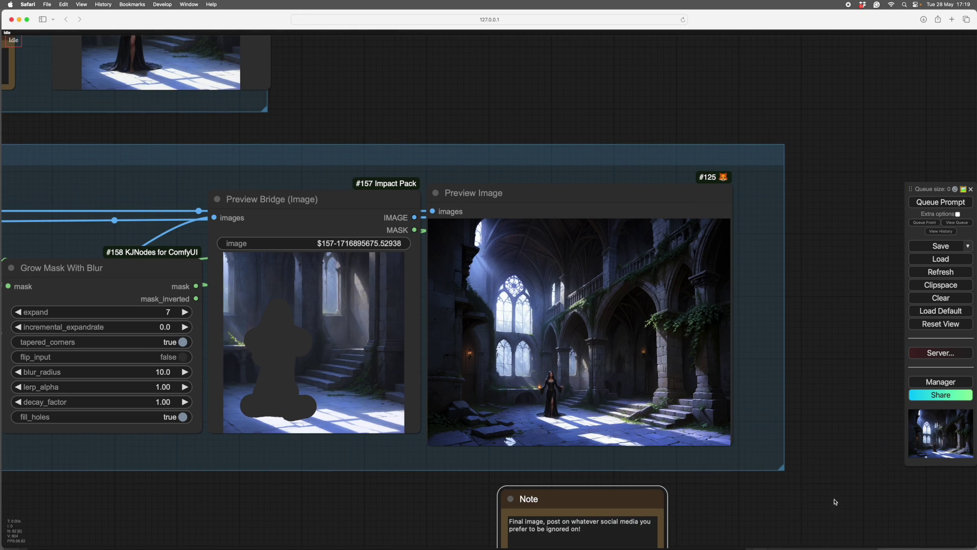
left_click_drag(887, 338, 835, 291)
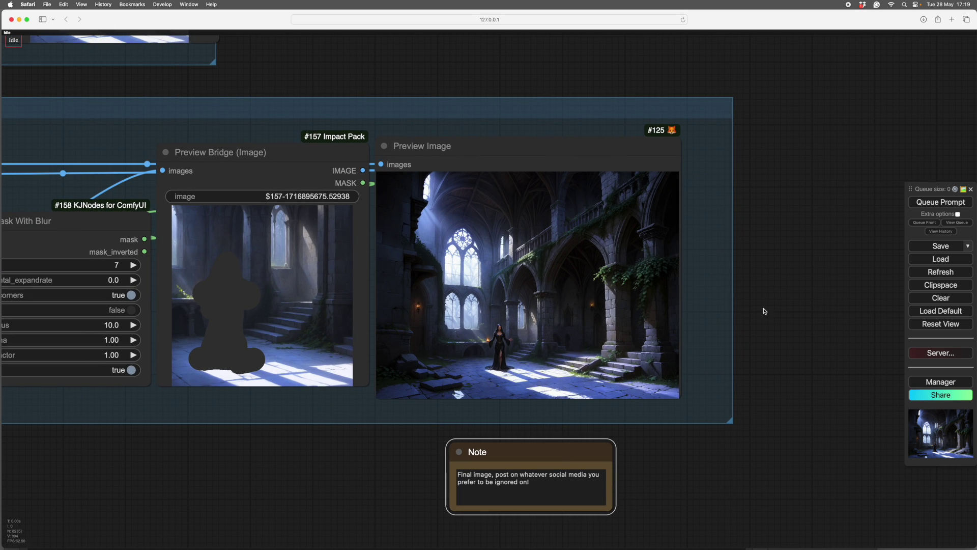